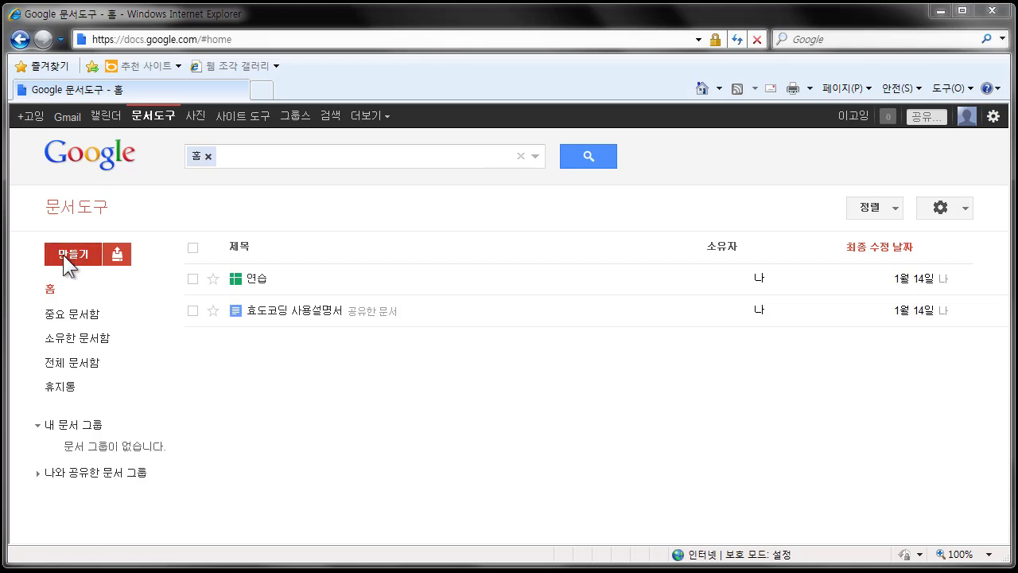
- Create a new blank spreadsheet via 만들기 > 스프레드시트 and move its window into place
{"action": "left_click", "coordinate": [63, 254]}
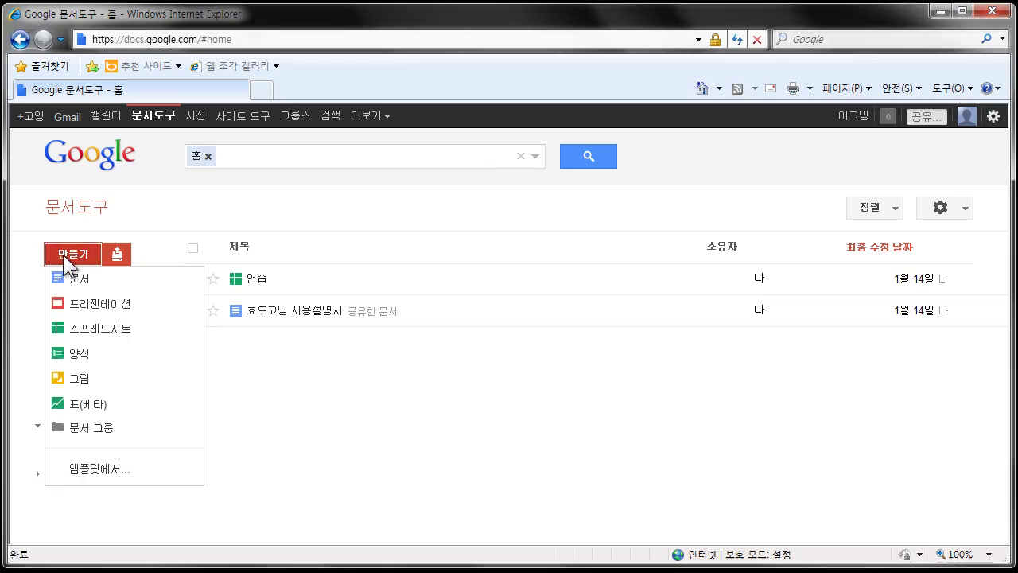
{"action": "left_click", "coordinate": [90, 336]}
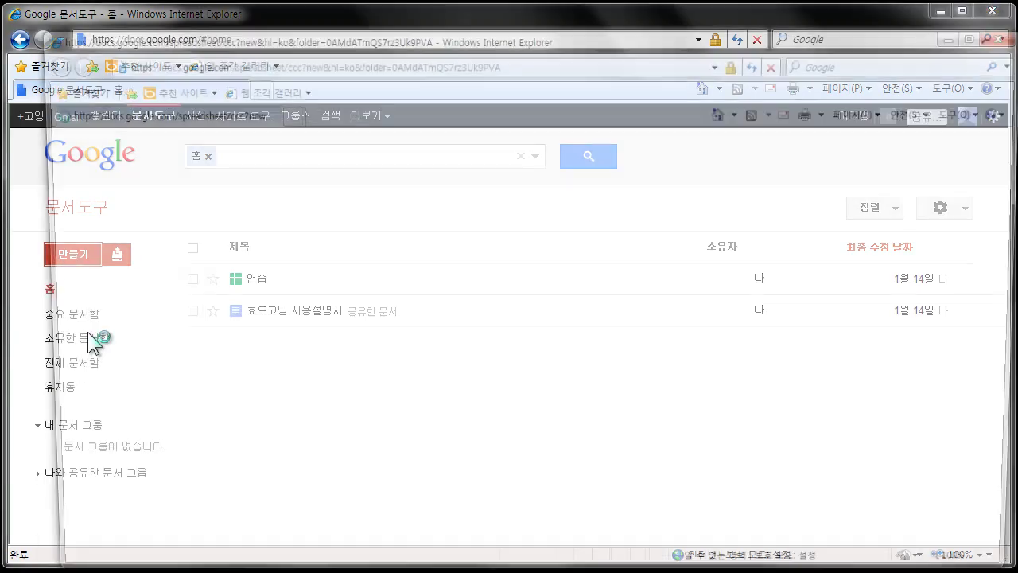
{"action": "left_click_drag", "start_coordinate": [241, 40], "coordinate": [218, 18]}
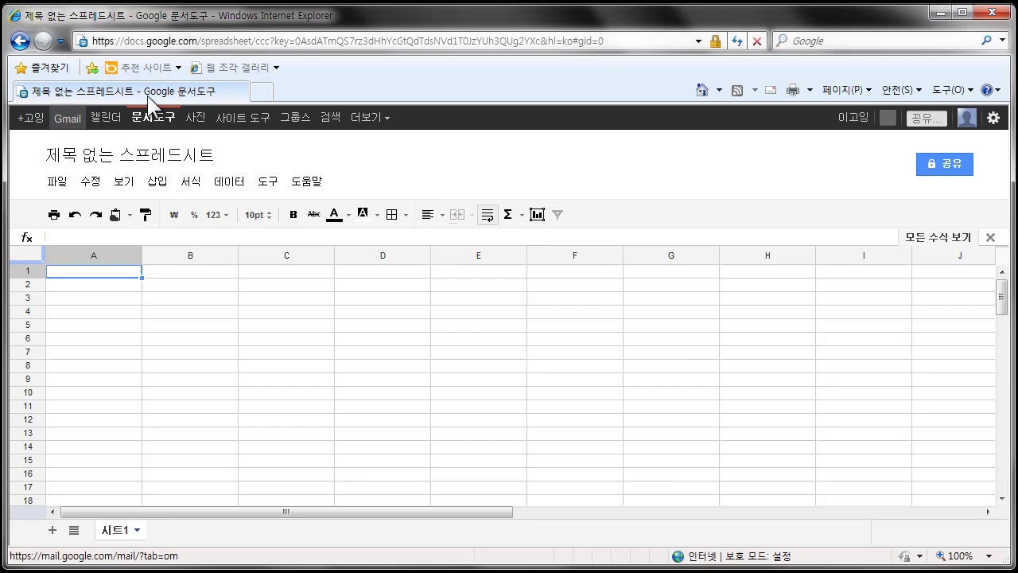
- Rename '제목 없는 스프레드시트' to '가계부' in the rename dialog
{"action": "left_click", "coordinate": [165, 157]}
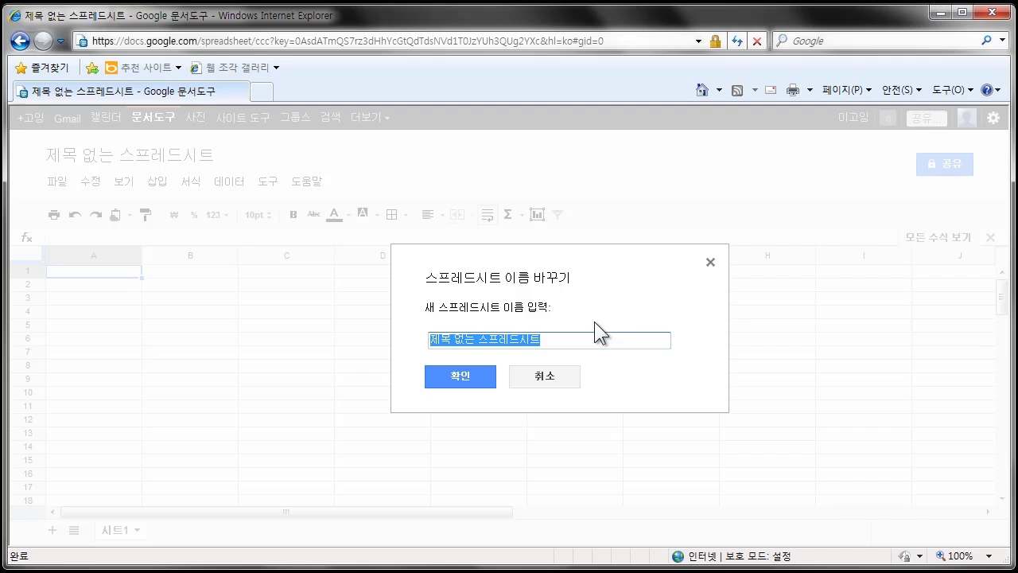
{"action": "type", "text": "가"}
{"action": "key", "text": "BackSpace"}
{"action": "key", "text": "BackSpace"}
{"action": "type", "text": "가계부"}
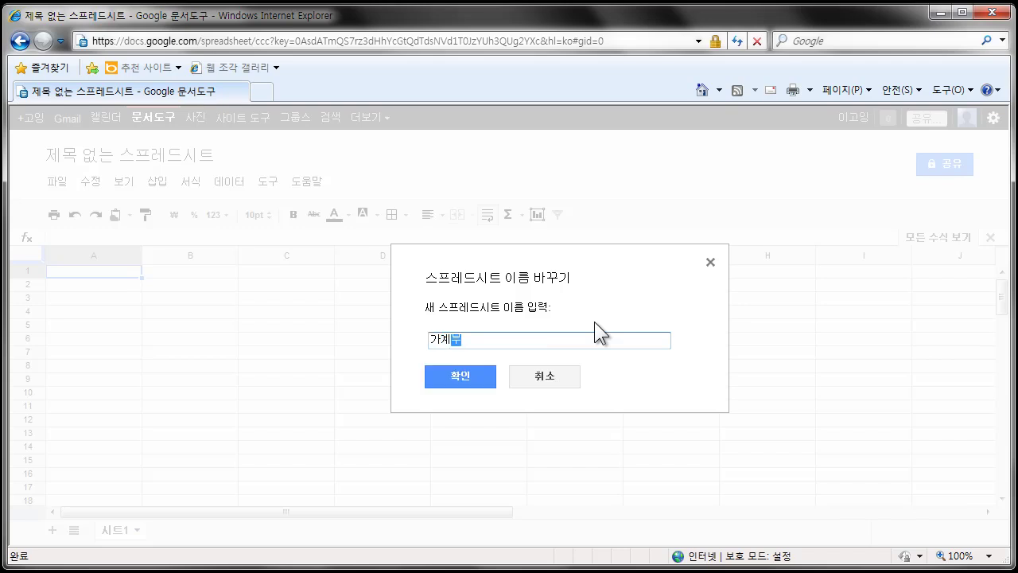
{"action": "left_click", "coordinate": [460, 382]}
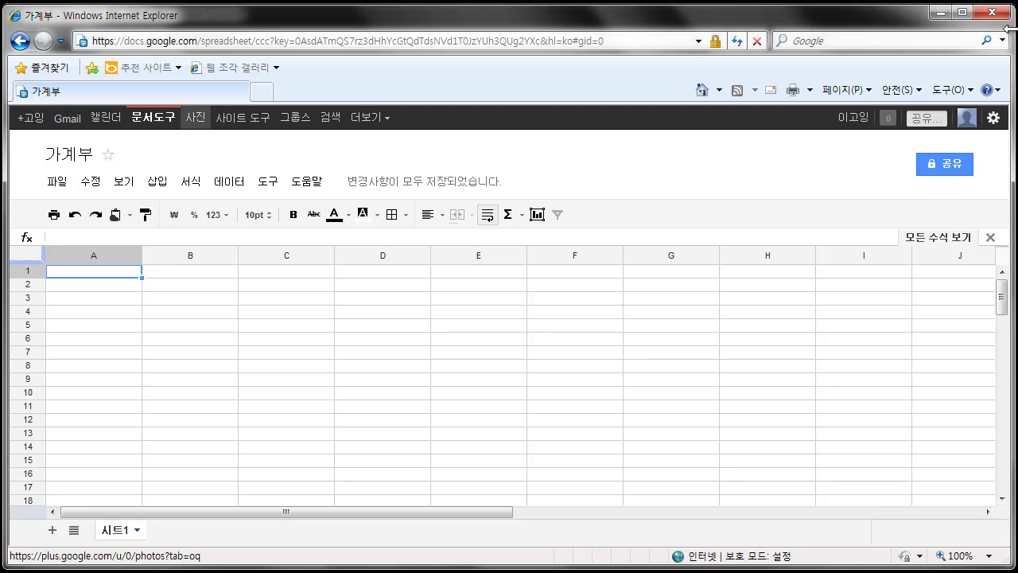
{"action": "left_click", "coordinate": [941, 12]}
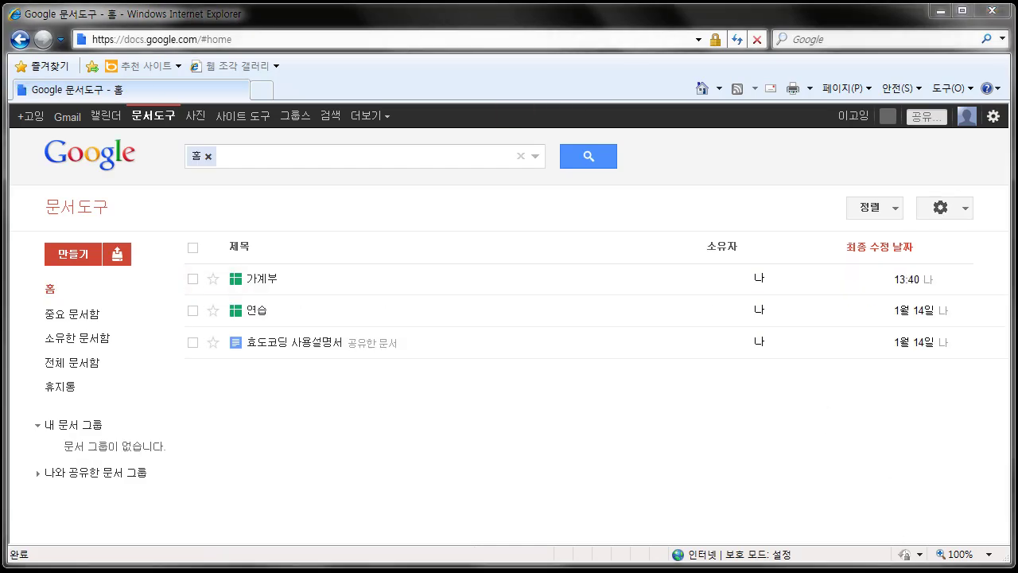
{"action": "left_click", "coordinate": [269, 282]}
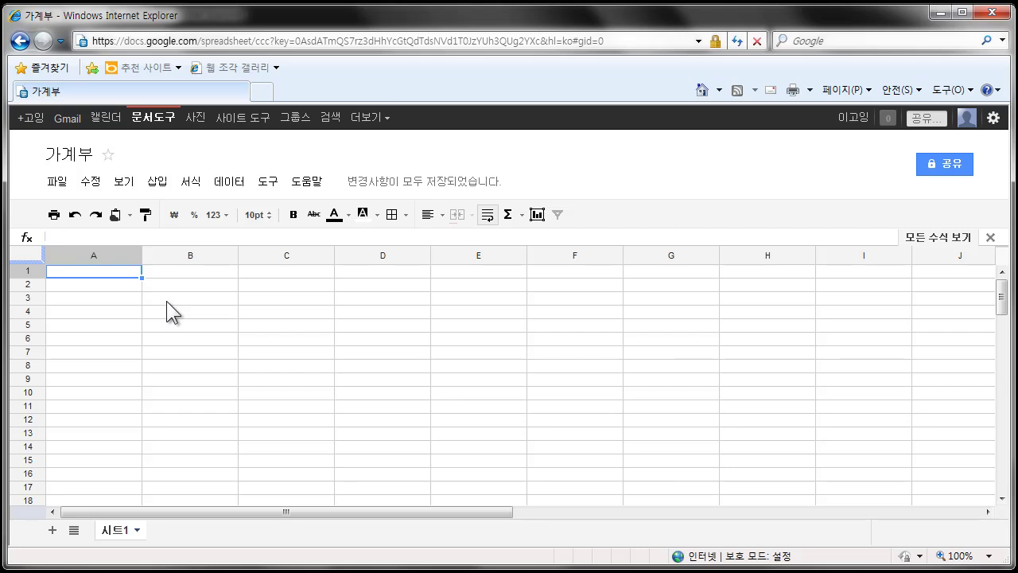
- Enter the headings 수입 in A1 and 지출 in C1
{"action": "type", "text": "수입"}
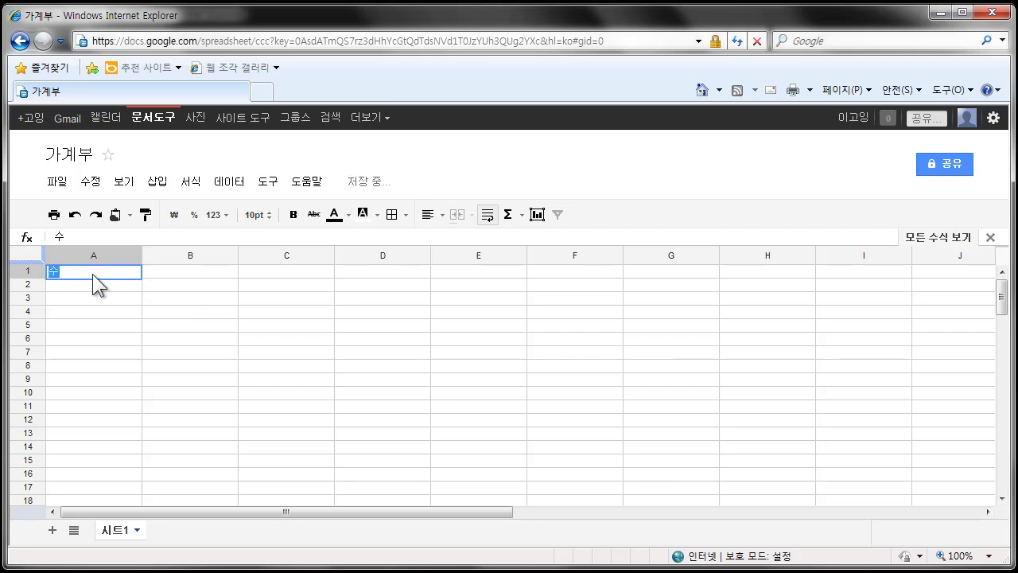
{"action": "left_click", "coordinate": [182, 269]}
{"action": "left_click", "coordinate": [241, 270]}
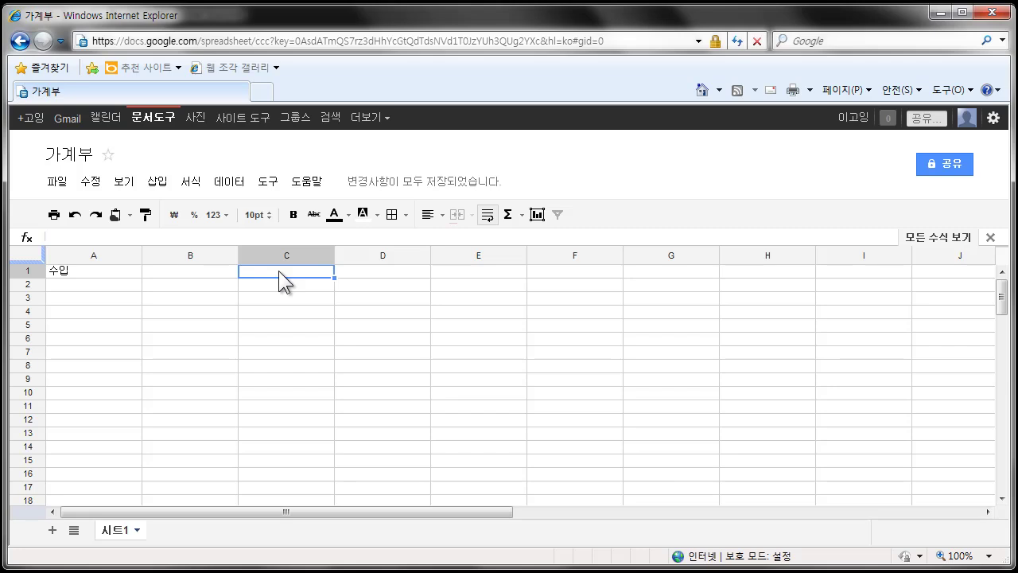
{"action": "left_click", "coordinate": [289, 294]}
{"action": "left_click", "coordinate": [292, 274]}
{"action": "type", "text": "지"}
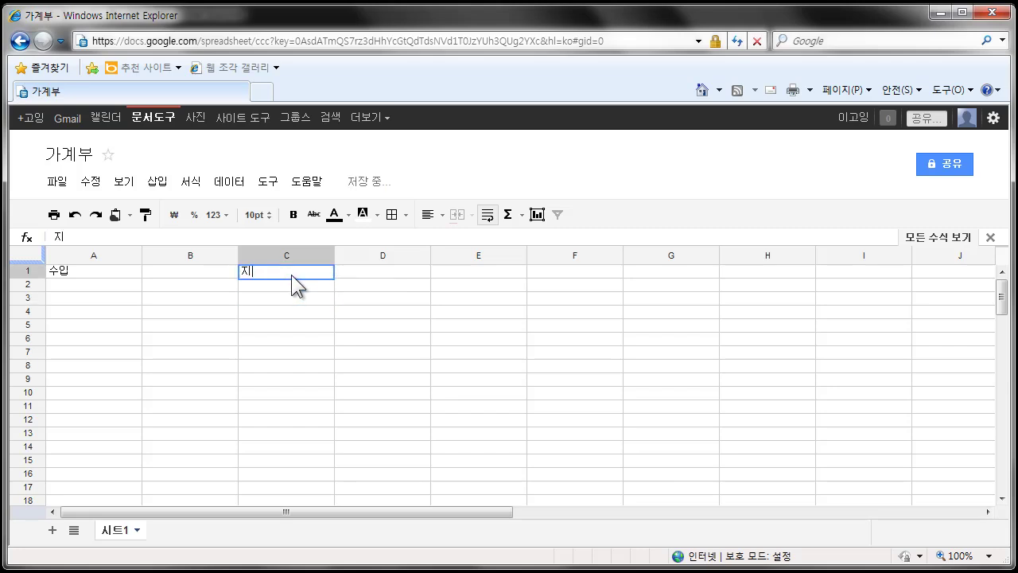
{"action": "type", "text": "출"}
{"action": "key", "text": "Return"}
- Enter the column labels 항목, 금액, 항목, 금액 across A2:D2
{"action": "left_click", "coordinate": [120, 284]}
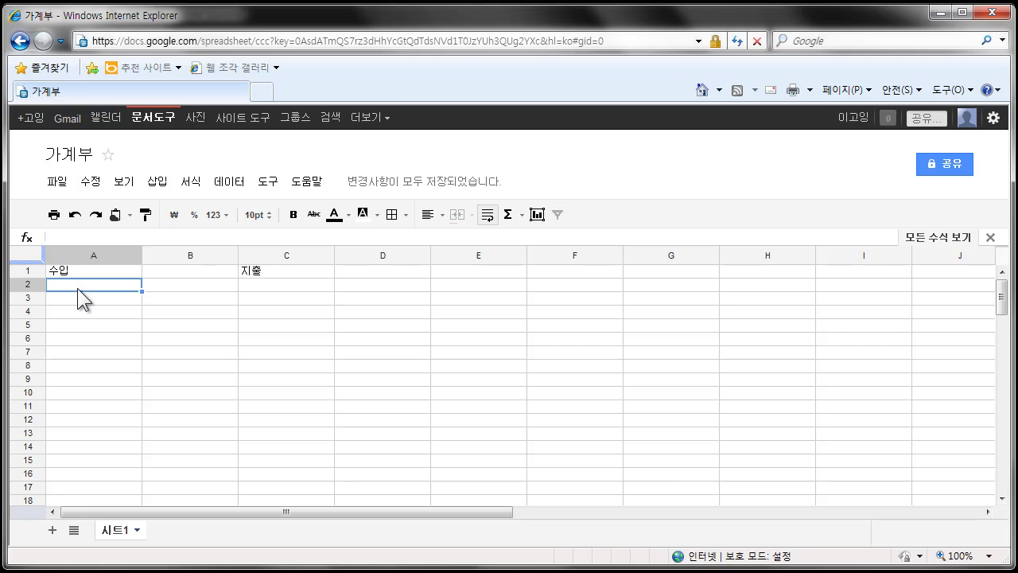
{"action": "type", "text": "항목"}
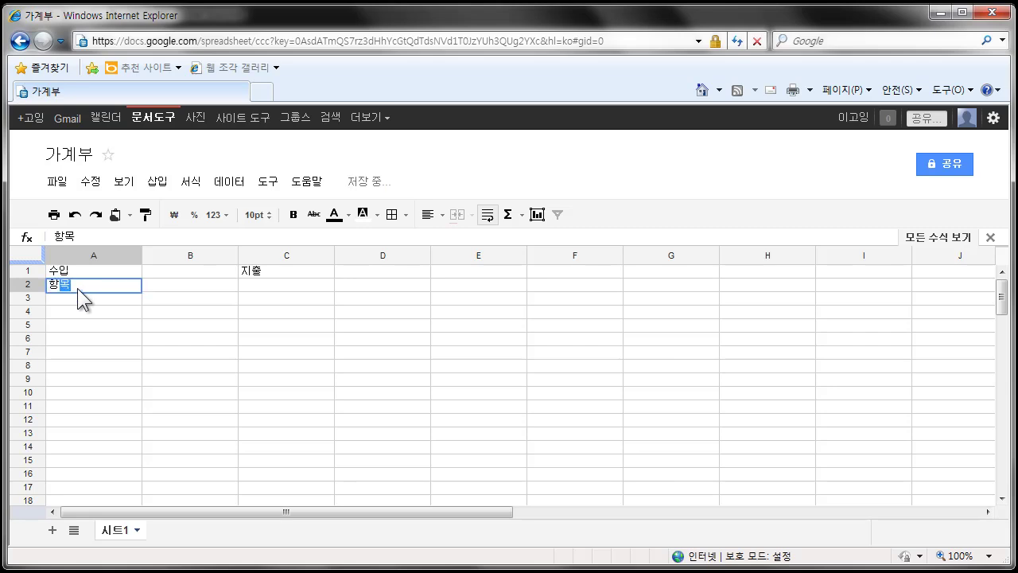
{"action": "left_click", "coordinate": [151, 291]}
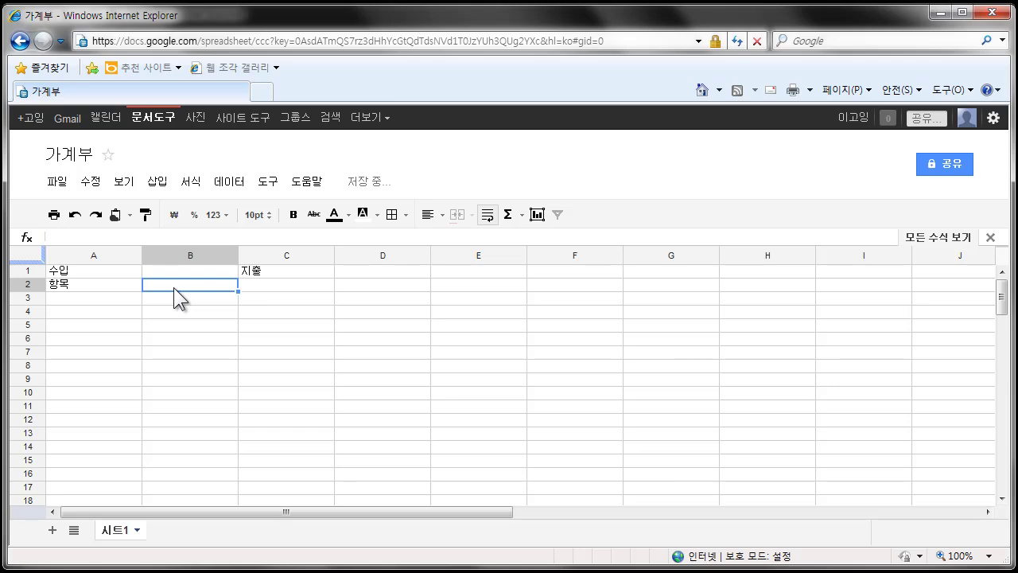
{"action": "type", "text": "금액"}
{"action": "key", "text": "Return"}
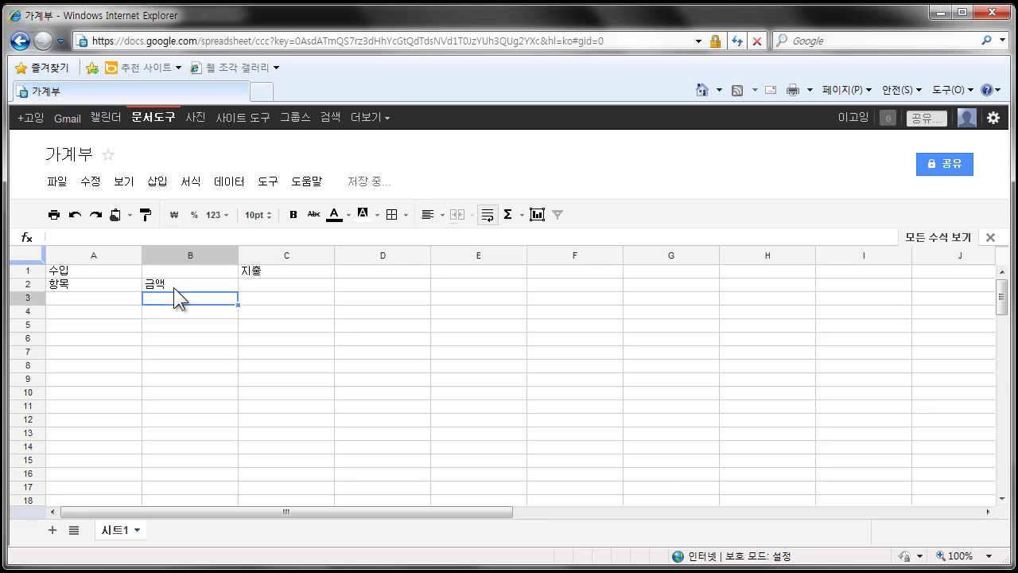
{"action": "left_click", "coordinate": [276, 285]}
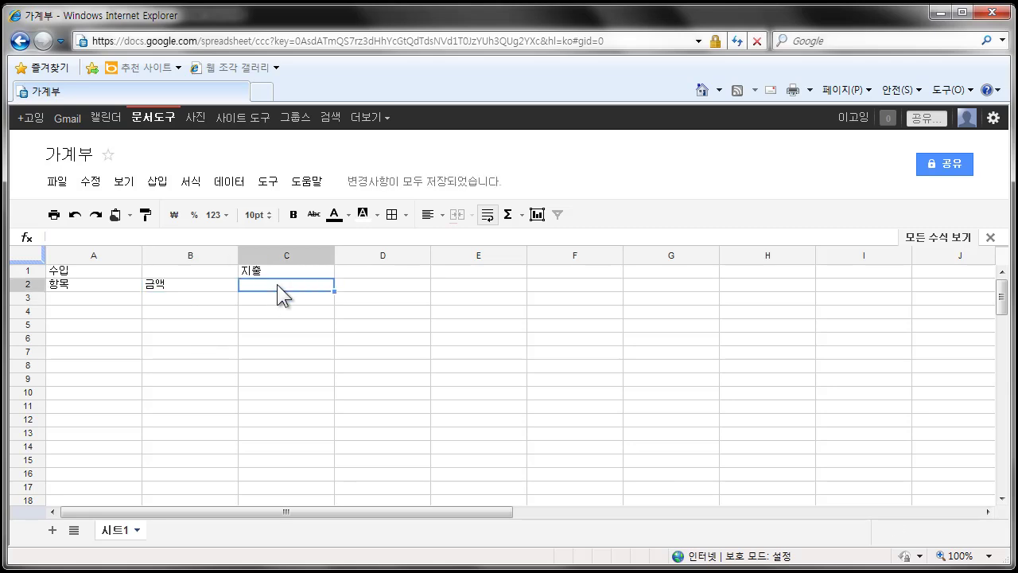
{"action": "type", "text": "항목"}
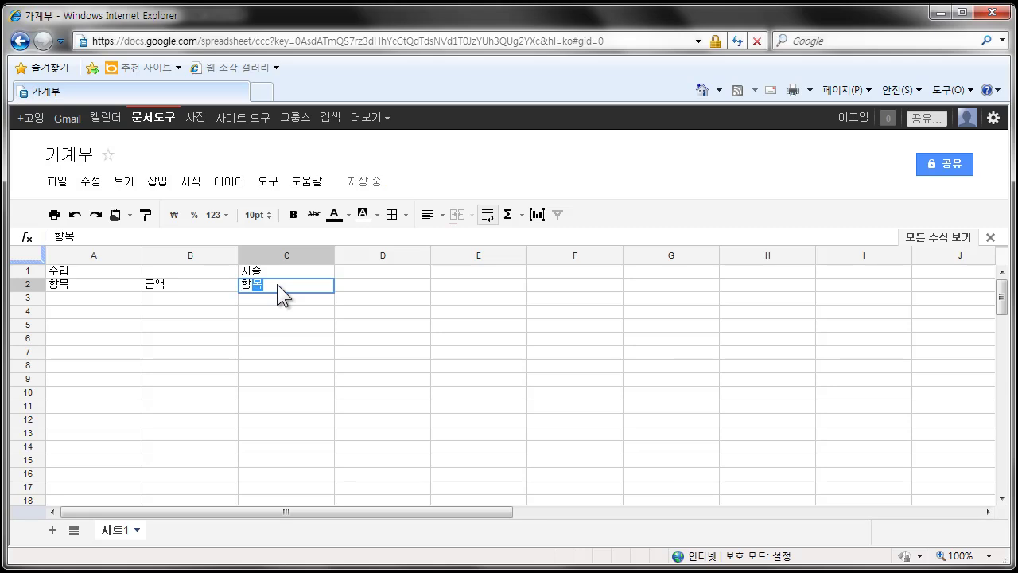
{"action": "left_click", "coordinate": [377, 287]}
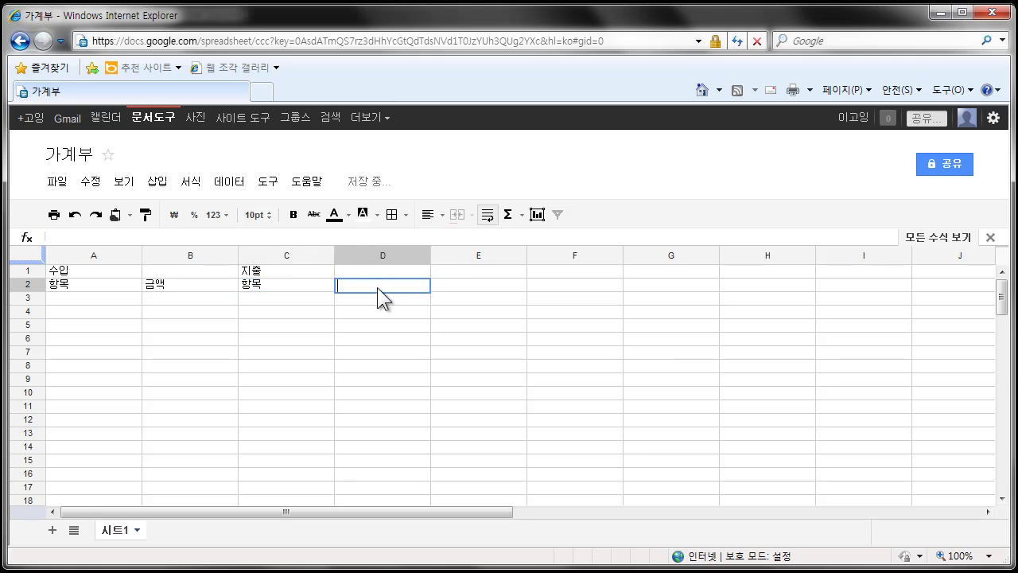
{"action": "type", "text": "금액"}
{"action": "key", "text": "Return"}
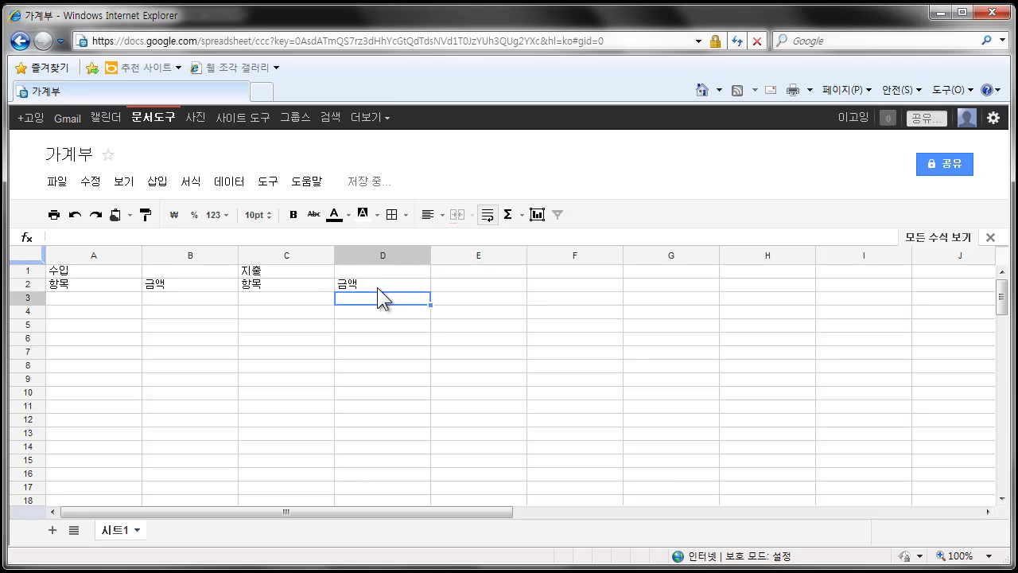
{"action": "left_click", "coordinate": [128, 301]}
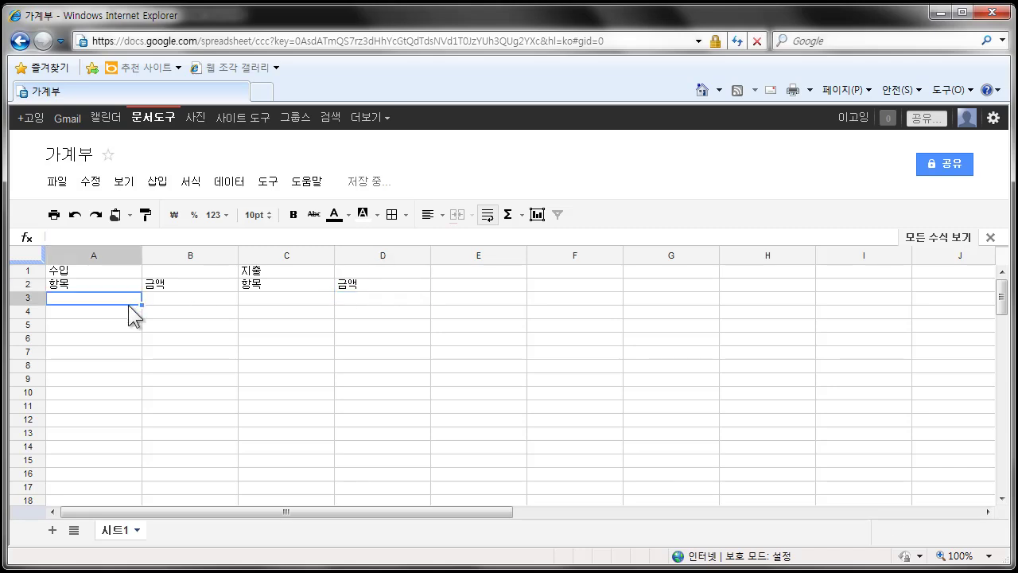
- Review the heading and label entries in cells A1:D2
{"action": "left_click", "coordinate": [70, 275]}
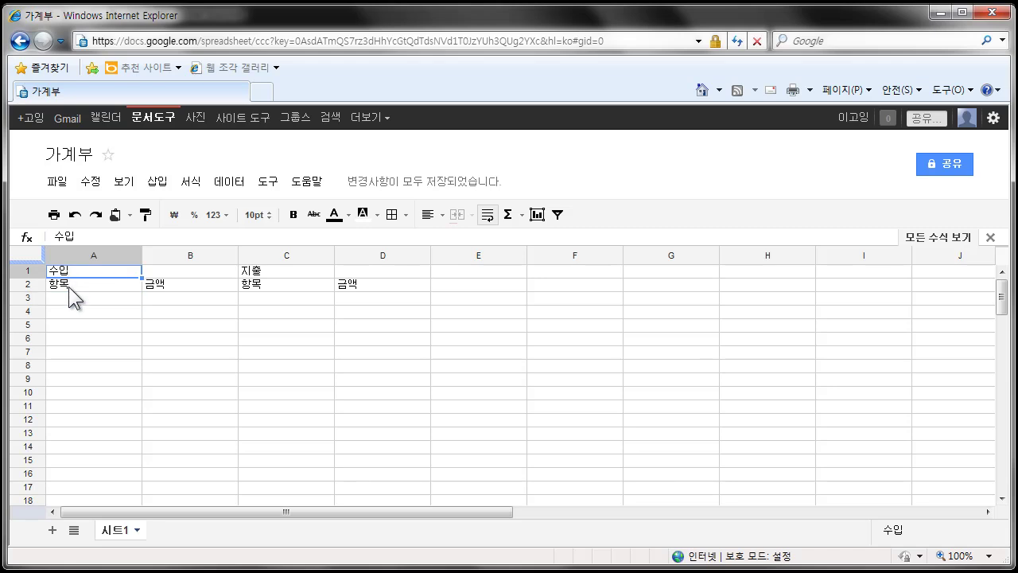
{"action": "left_click", "coordinate": [111, 284]}
{"action": "left_click", "coordinate": [159, 285]}
{"action": "left_click", "coordinate": [267, 272]}
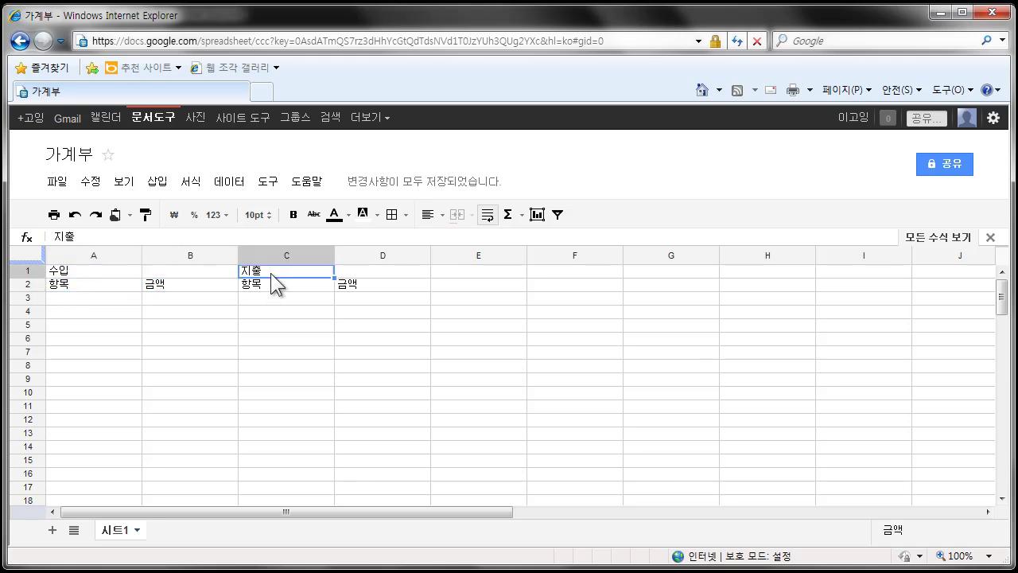
{"action": "left_click", "coordinate": [270, 286]}
{"action": "left_click", "coordinate": [353, 293]}
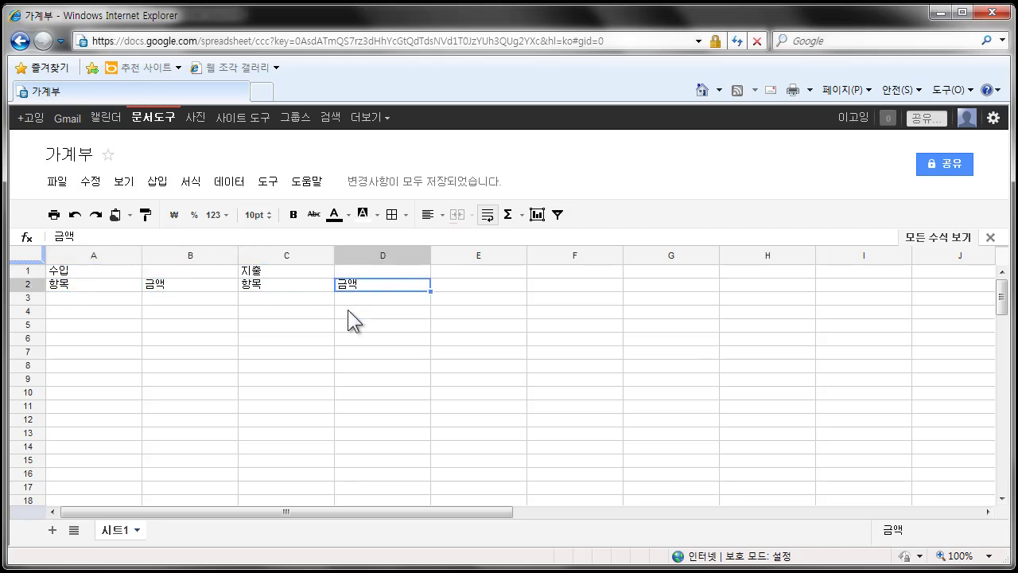
{"action": "left_click", "coordinate": [84, 270]}
{"action": "left_click", "coordinate": [100, 288]}
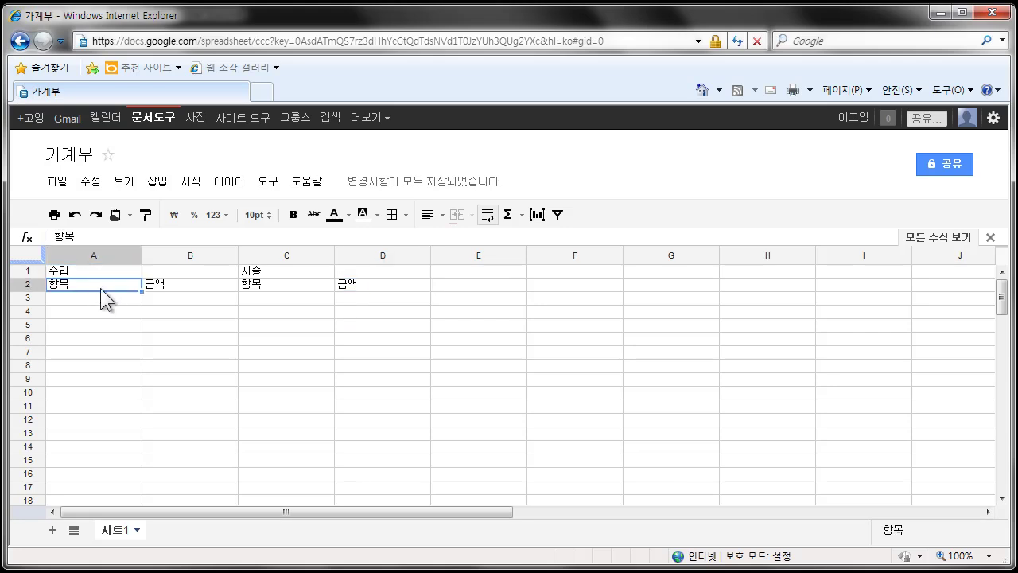
{"action": "left_click", "coordinate": [74, 270]}
{"action": "left_click", "coordinate": [148, 285]}
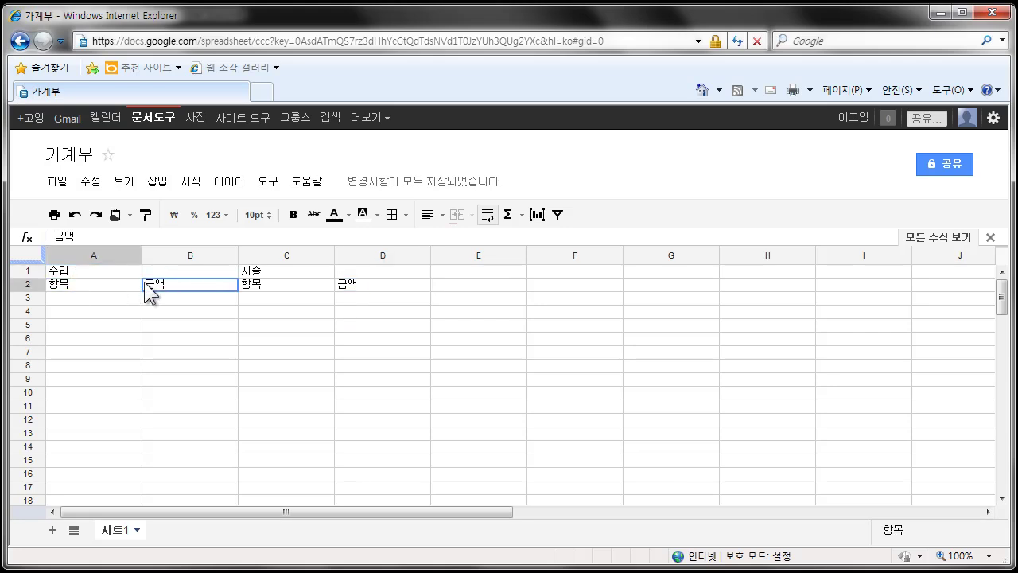
- Select A1:B1 and merge it so 수입 spans both income columns
{"action": "left_click", "coordinate": [77, 270]}
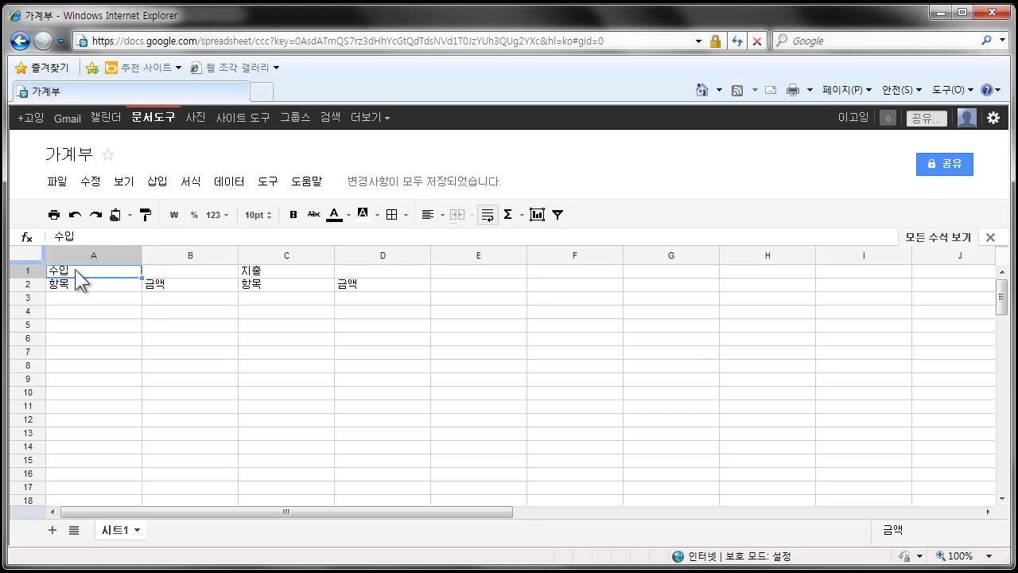
{"action": "left_click", "coordinate": [180, 274], "text": "shift"}
{"action": "left_click", "coordinate": [169, 350]}
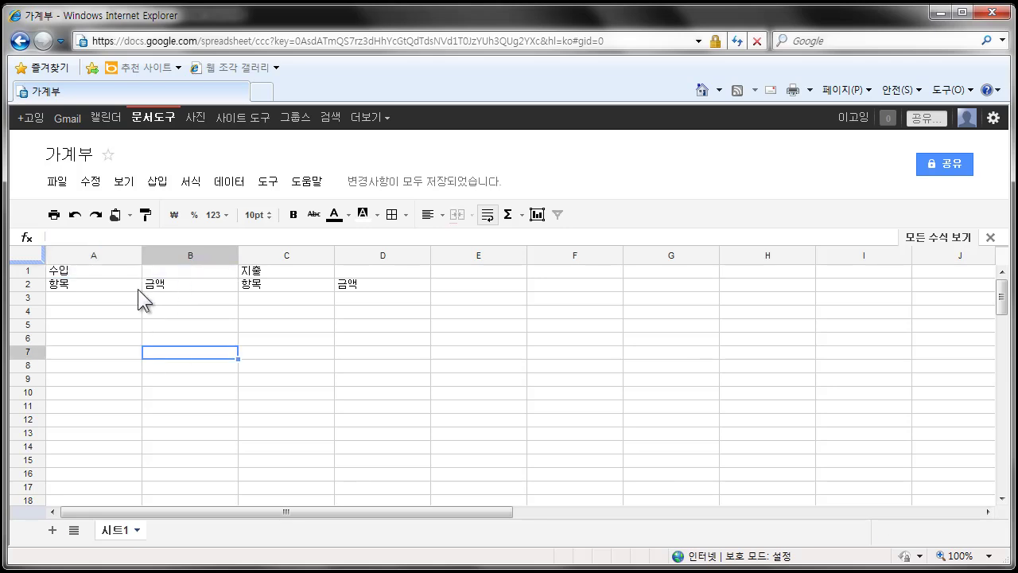
{"action": "left_click_drag", "start_coordinate": [114, 274], "coordinate": [184, 275]}
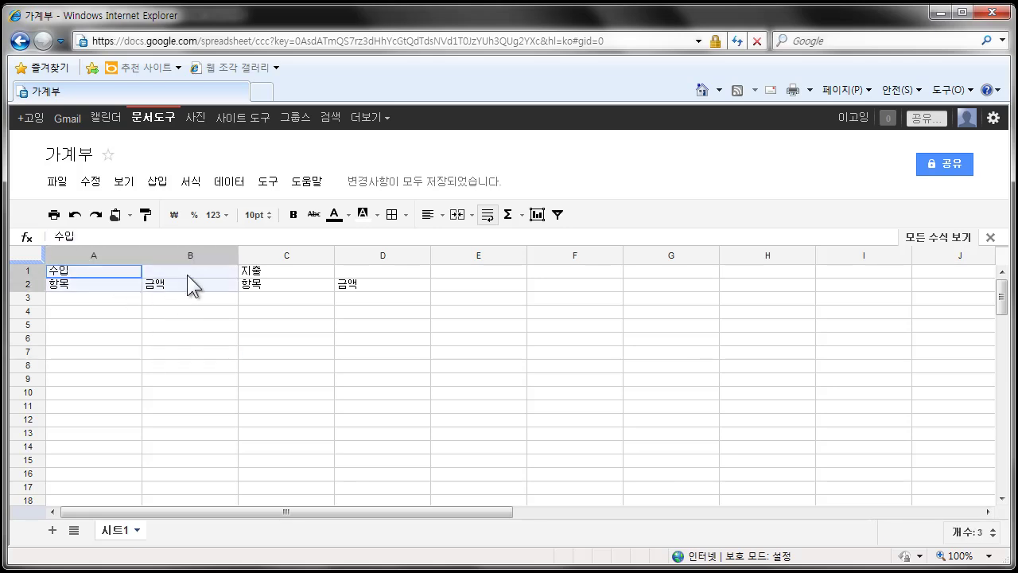
{"action": "left_click", "coordinate": [178, 298]}
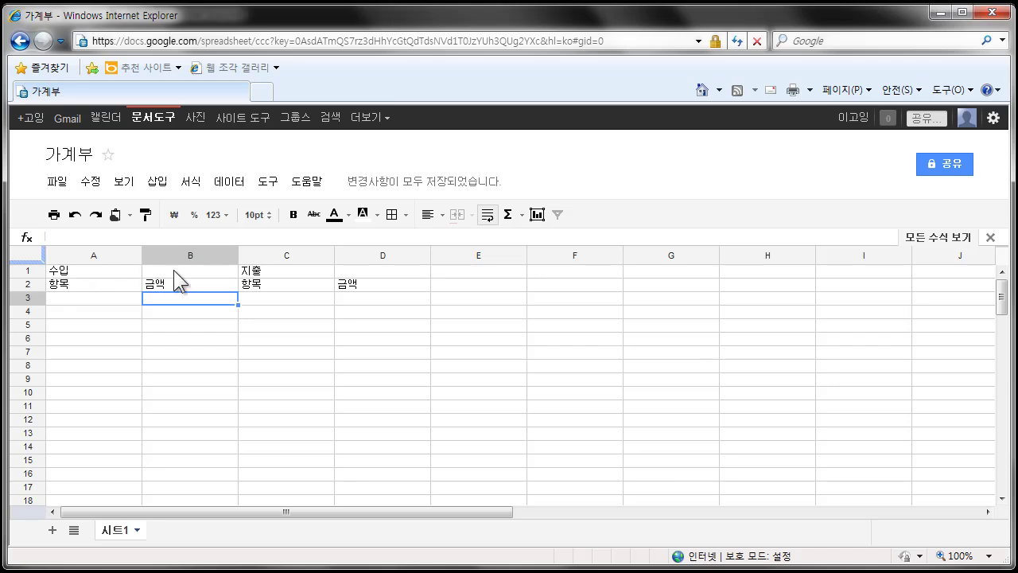
{"action": "left_click", "coordinate": [101, 273]}
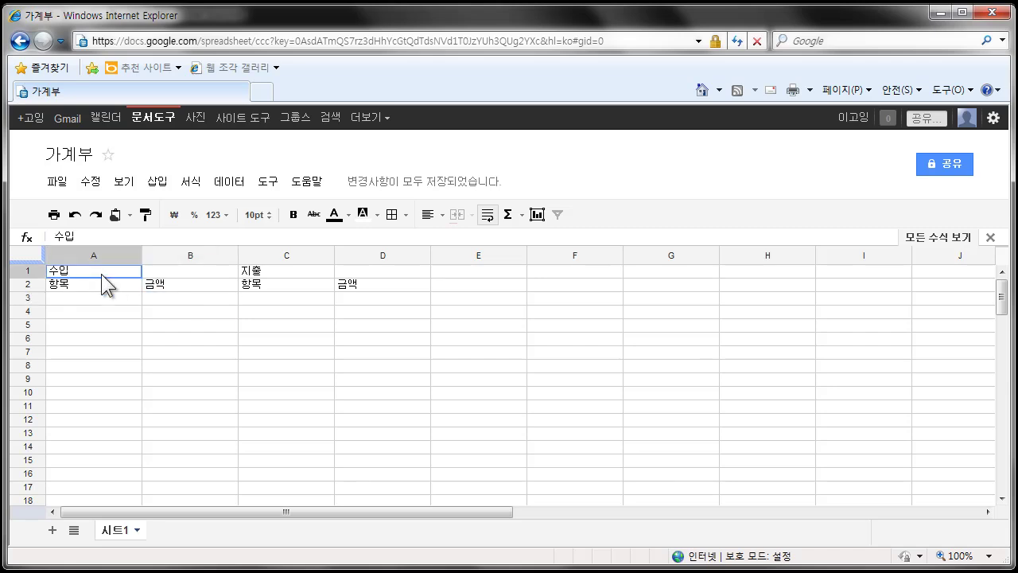
{"action": "left_click", "coordinate": [192, 273], "text": "shift"}
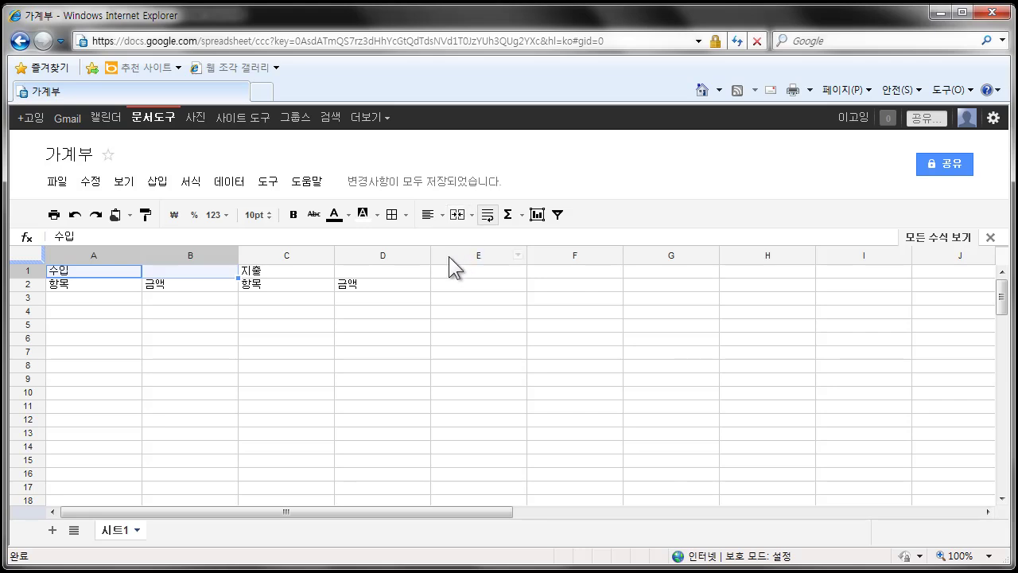
{"action": "left_click", "coordinate": [455, 215]}
{"action": "left_click", "coordinate": [165, 326]}
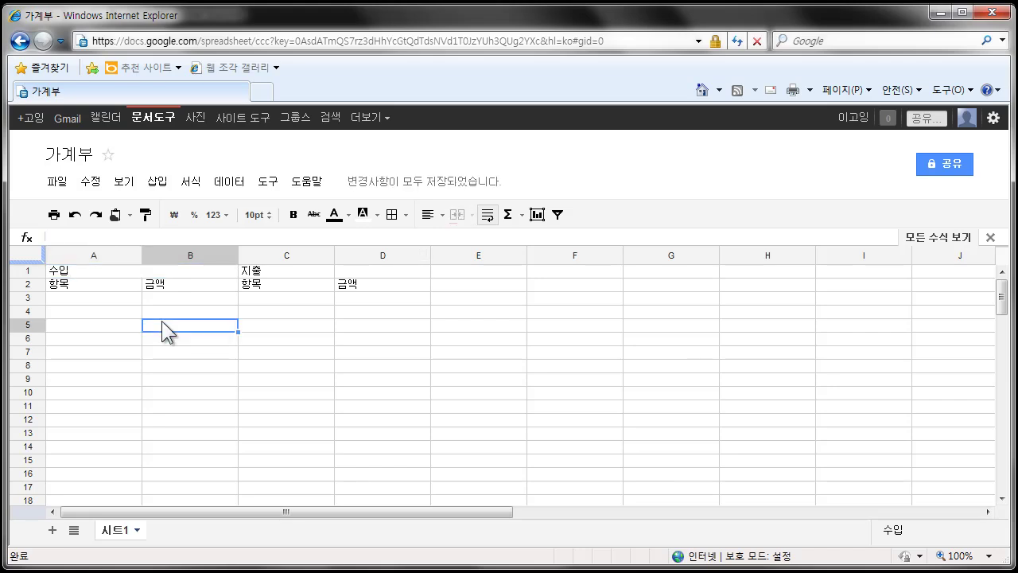
- Select the 지출 heading across C1:D1, then click away
{"action": "left_click", "coordinate": [88, 269]}
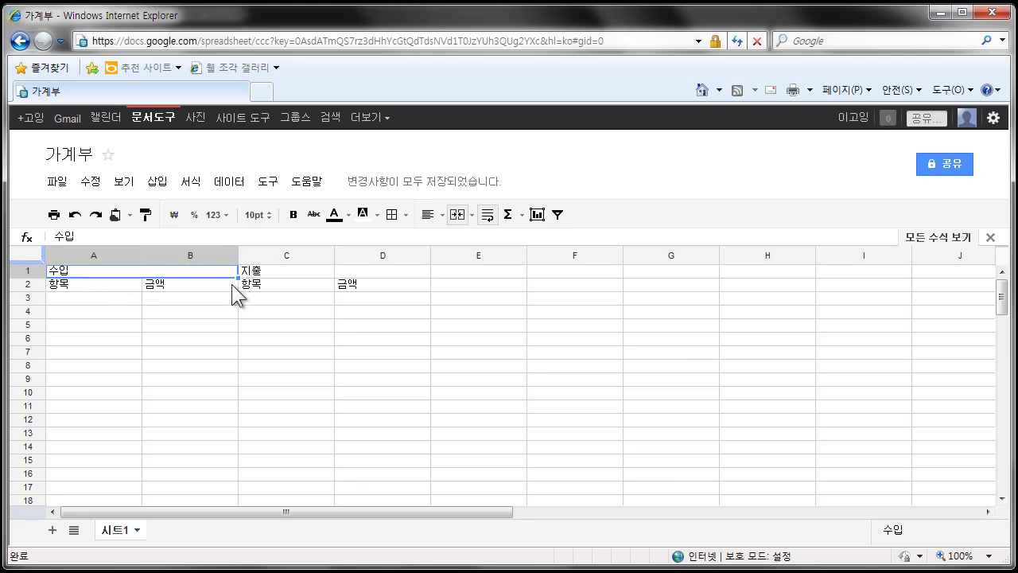
{"action": "left_click_drag", "start_coordinate": [263, 273], "coordinate": [360, 273]}
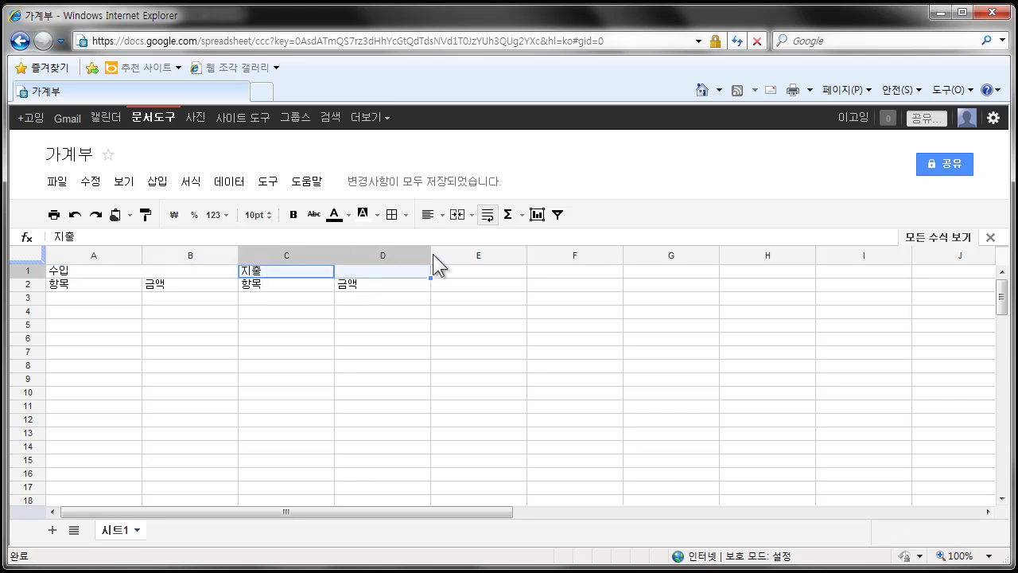
{"action": "left_click", "coordinate": [414, 329]}
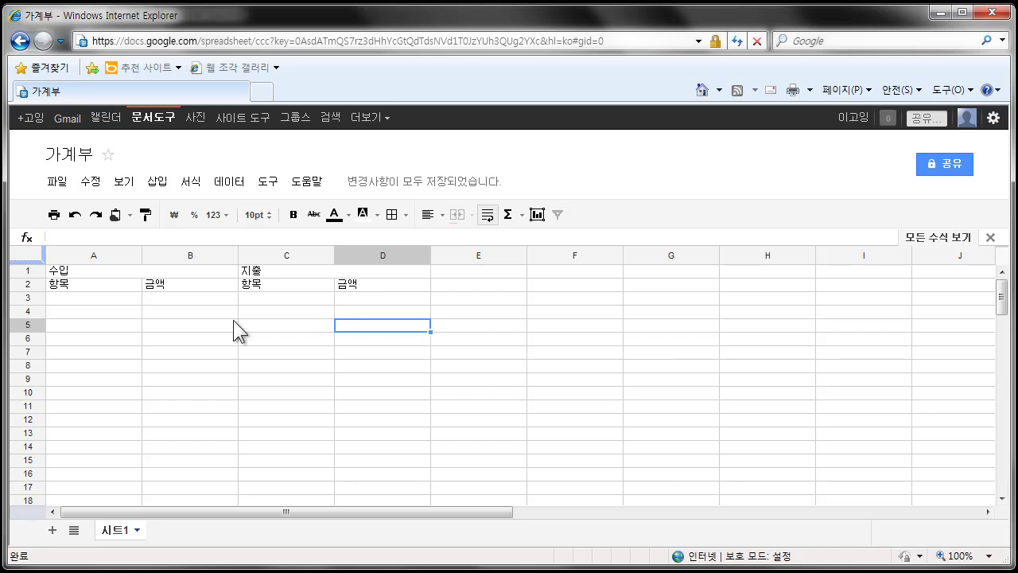
{"action": "left_click", "coordinate": [110, 295]}
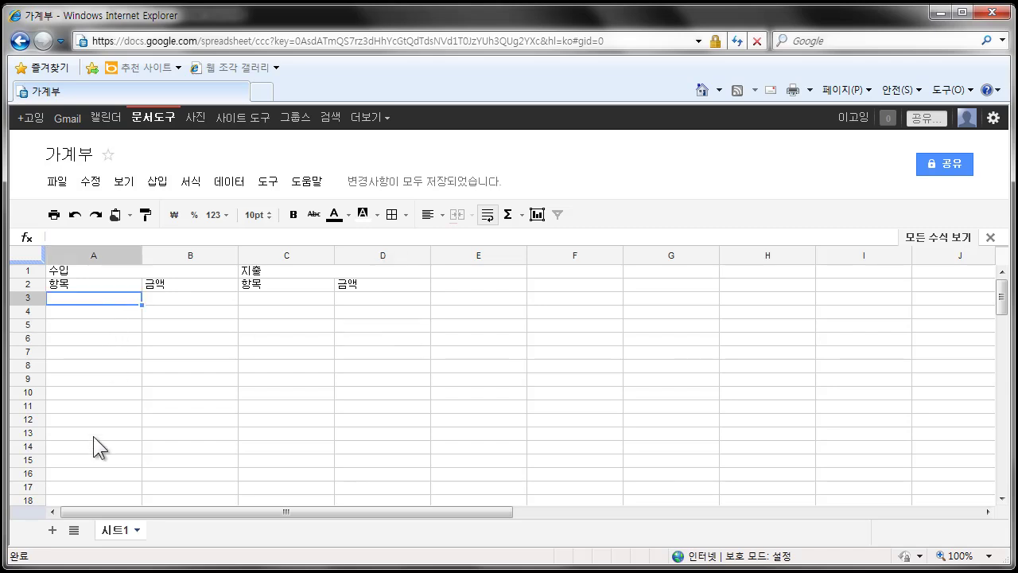
- Enter a total label in A15, which comes out as 지출합계, then cancel a stray C15 entry
{"action": "left_click", "coordinate": [85, 456]}
{"action": "type", "text": "합계"}
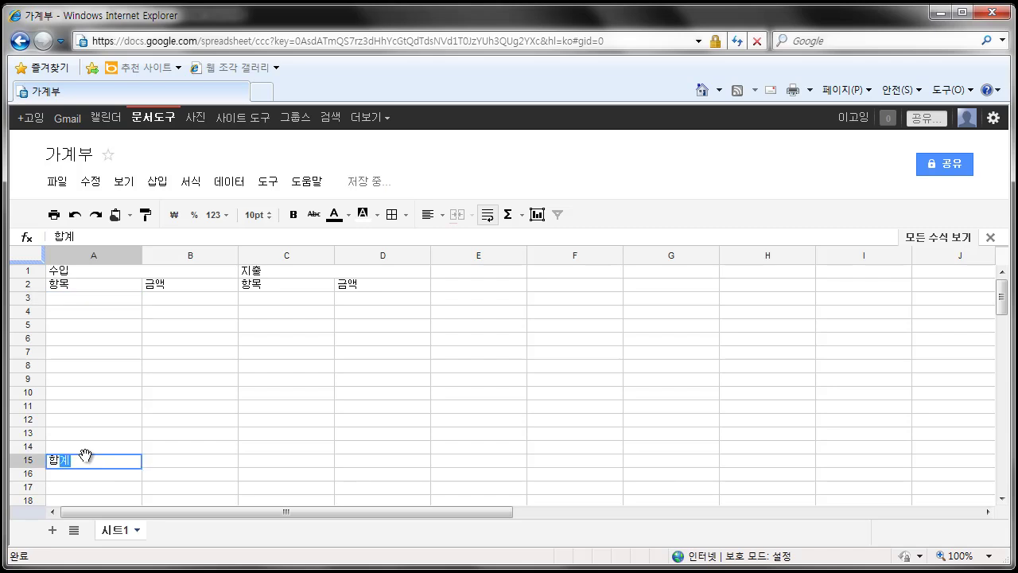
{"action": "key", "text": "BackSpace"}
{"action": "key", "text": "BackSpace"}
{"action": "type", "text": "지출하"}
{"action": "type", "text": "합계"}
{"action": "key", "text": "Return"}
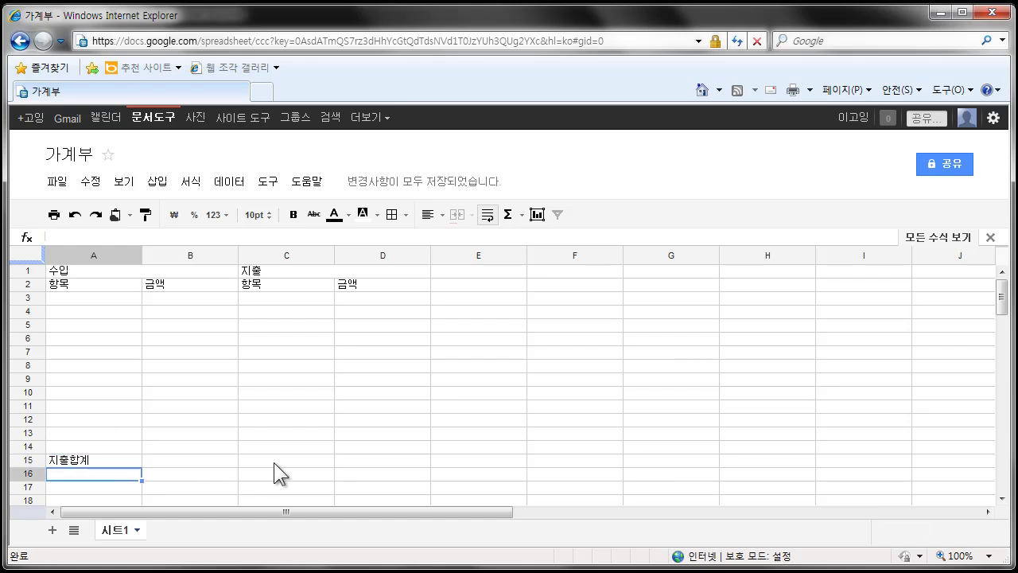
{"action": "left_click", "coordinate": [274, 463]}
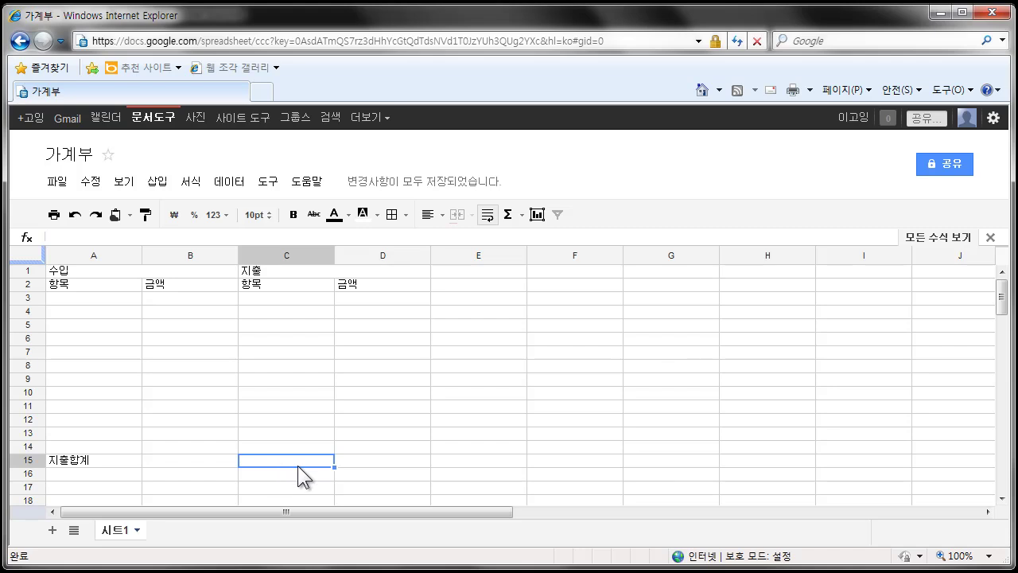
{"action": "type", "text": "수ㅇ"}
{"action": "key", "text": "Escape"}
- Correct A15 to 수입합계 and enter 지출합계 in C15
{"action": "double_click", "coordinate": [70, 461]}
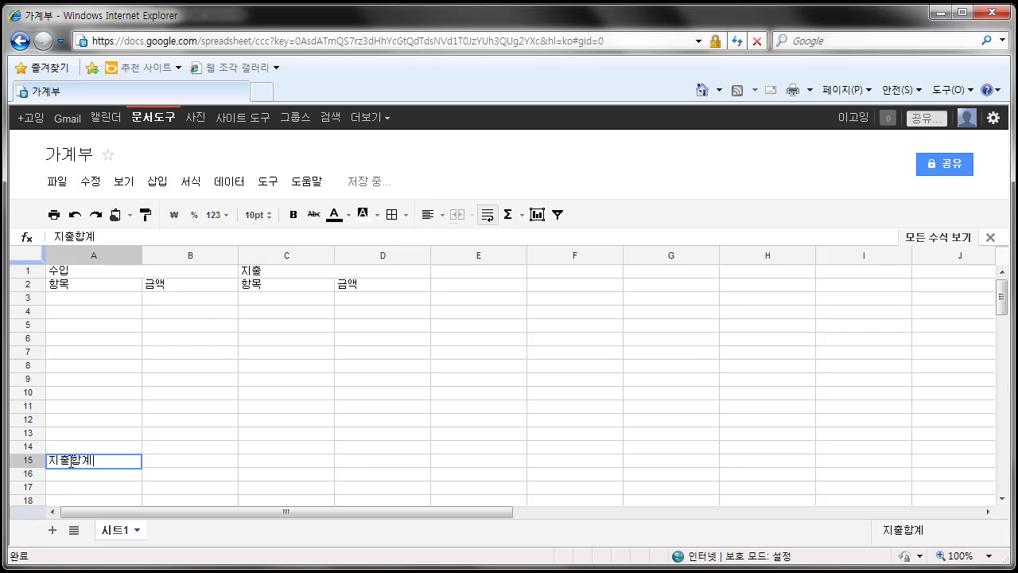
{"action": "key", "text": "BackSpace"}
{"action": "key", "text": "BackSpace"}
{"action": "type", "text": "수입"}
{"action": "key", "text": "Return"}
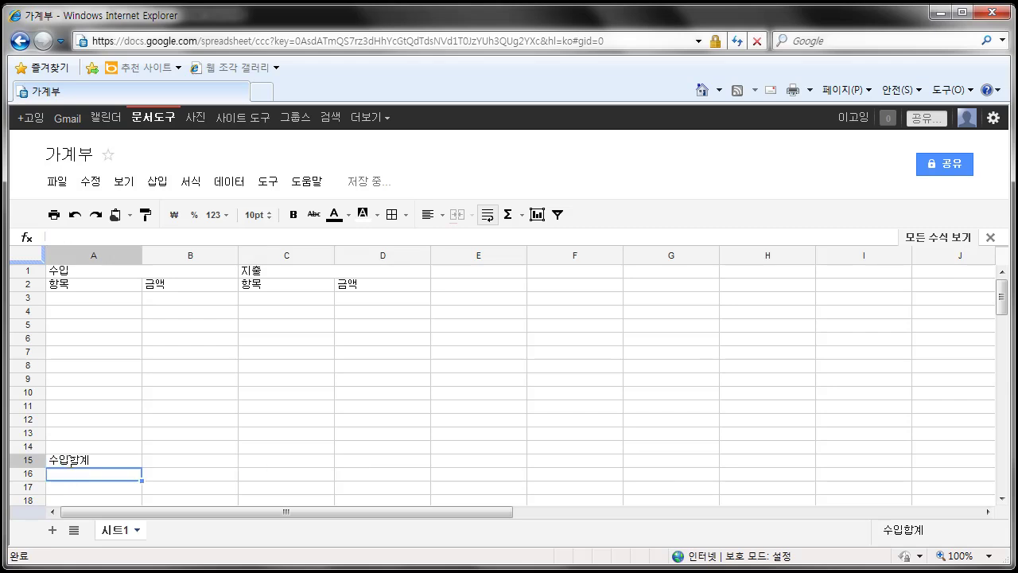
{"action": "left_click", "coordinate": [285, 453]}
{"action": "type", "text": "지출합계"}
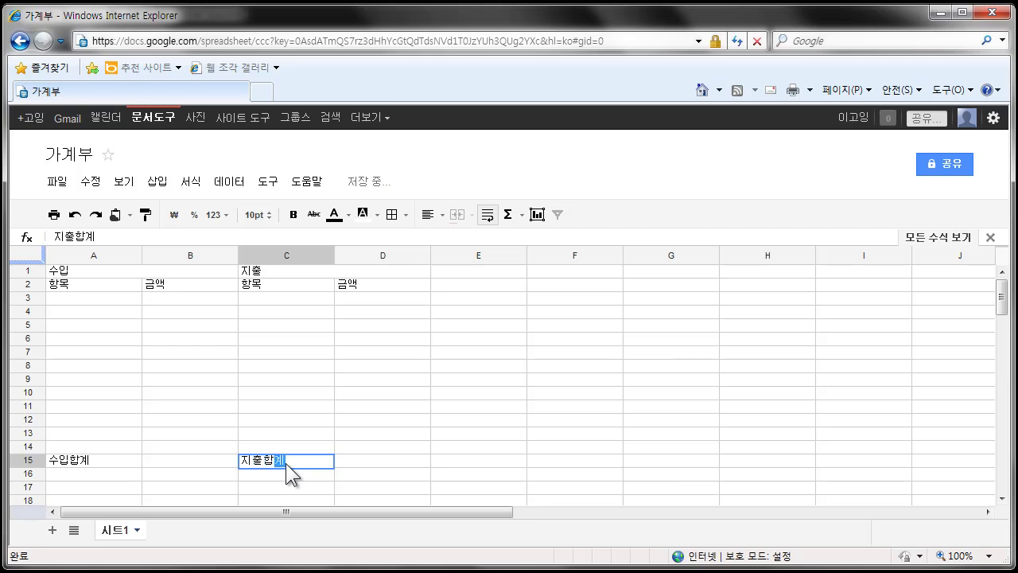
{"action": "key", "text": "Return"}
{"action": "left_click", "coordinate": [89, 460]}
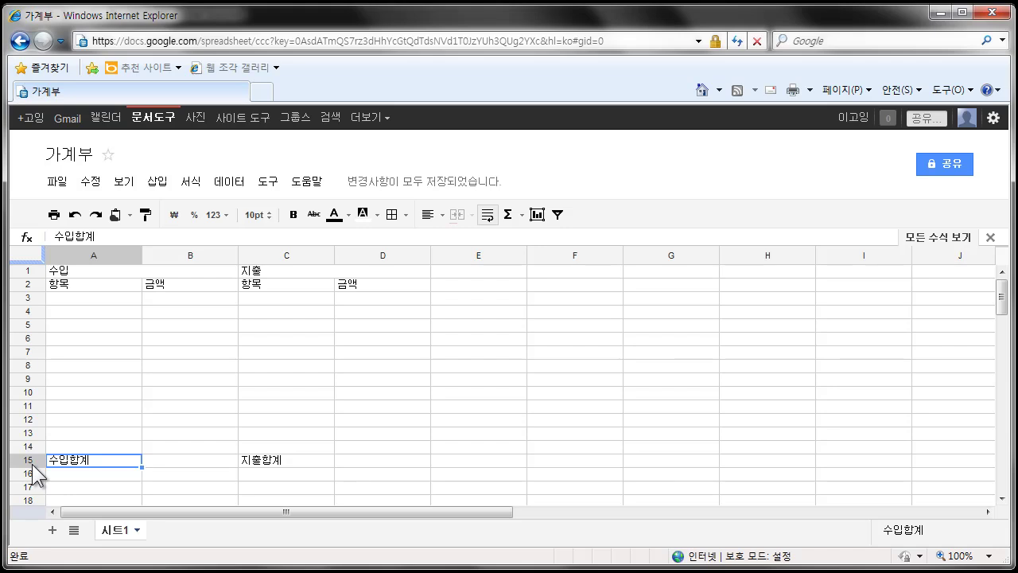
{"action": "left_click", "coordinate": [149, 437]}
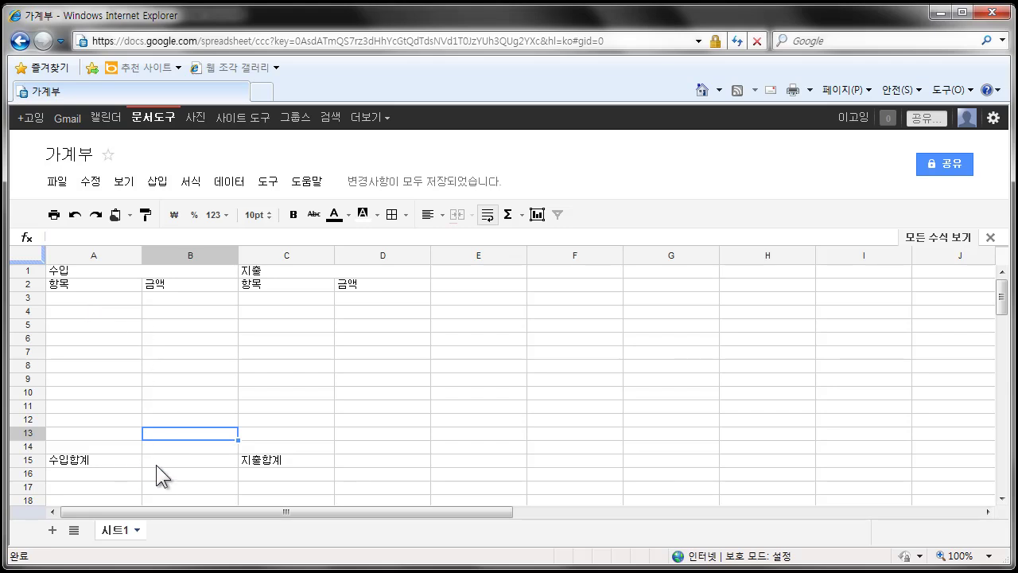
{"action": "left_click", "coordinate": [156, 465]}
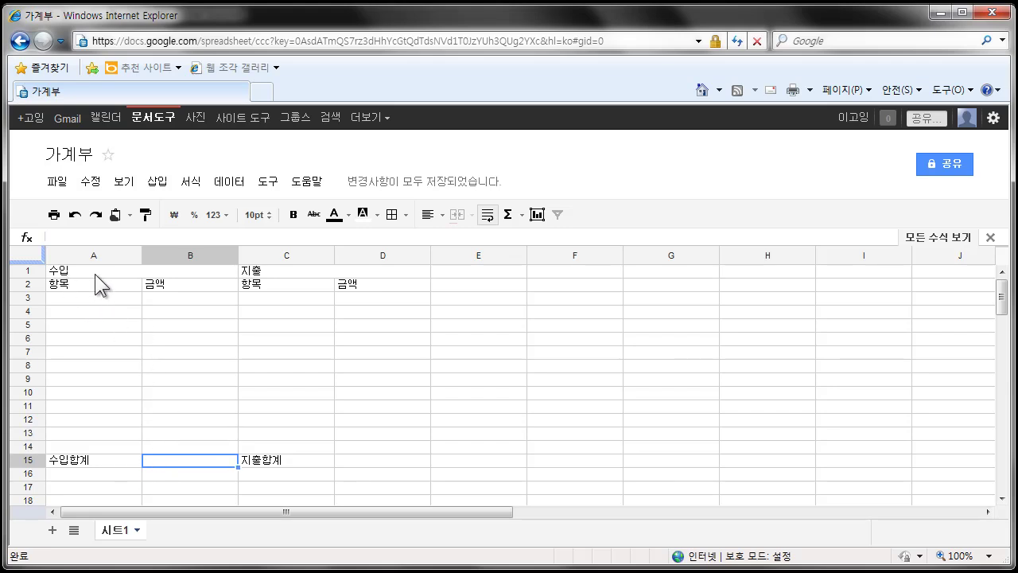
{"action": "left_click", "coordinate": [160, 304]}
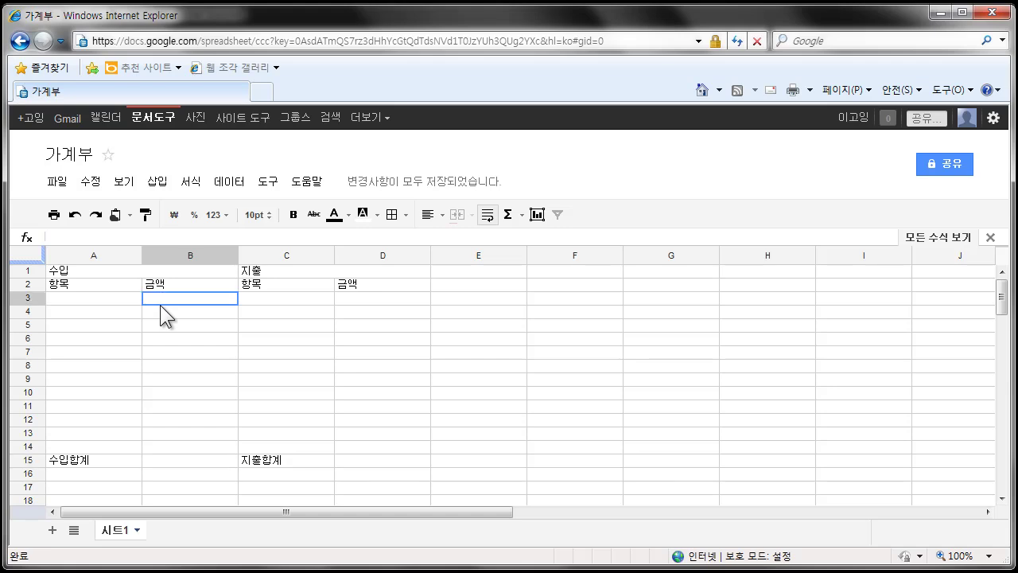
{"action": "left_click", "coordinate": [166, 436], "text": "shift"}
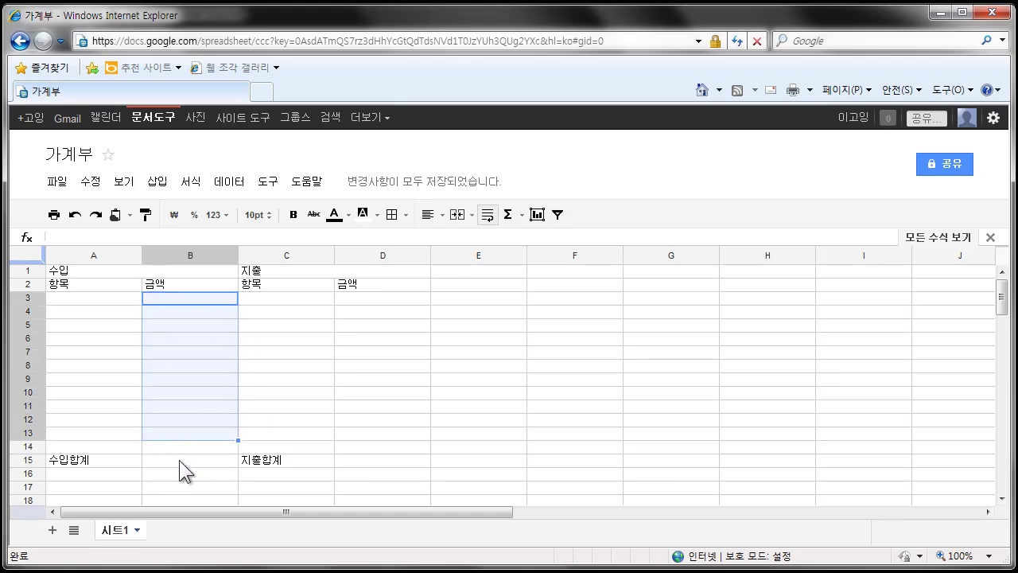
{"action": "left_click", "coordinate": [177, 463]}
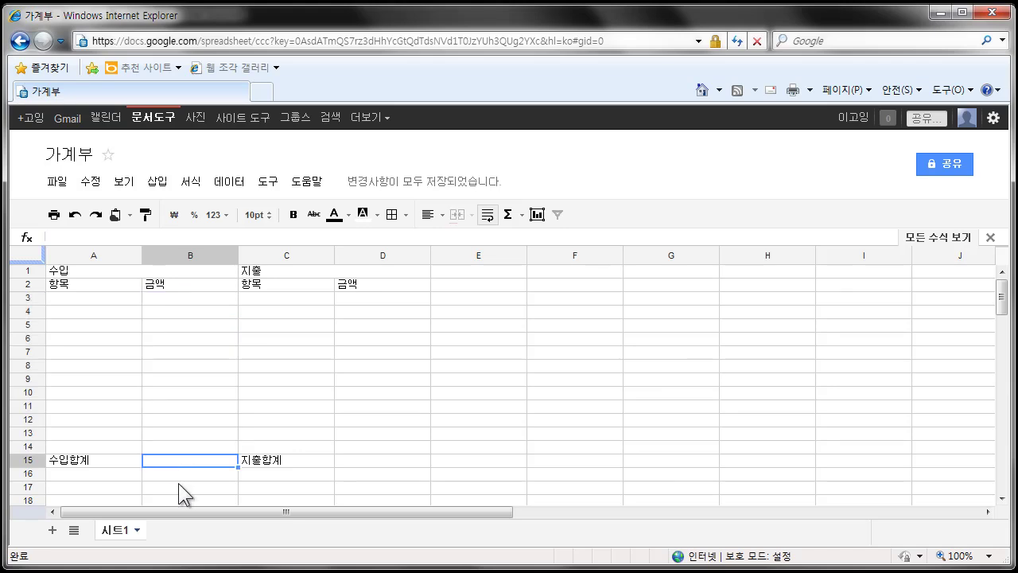
{"action": "left_click", "coordinate": [362, 299]}
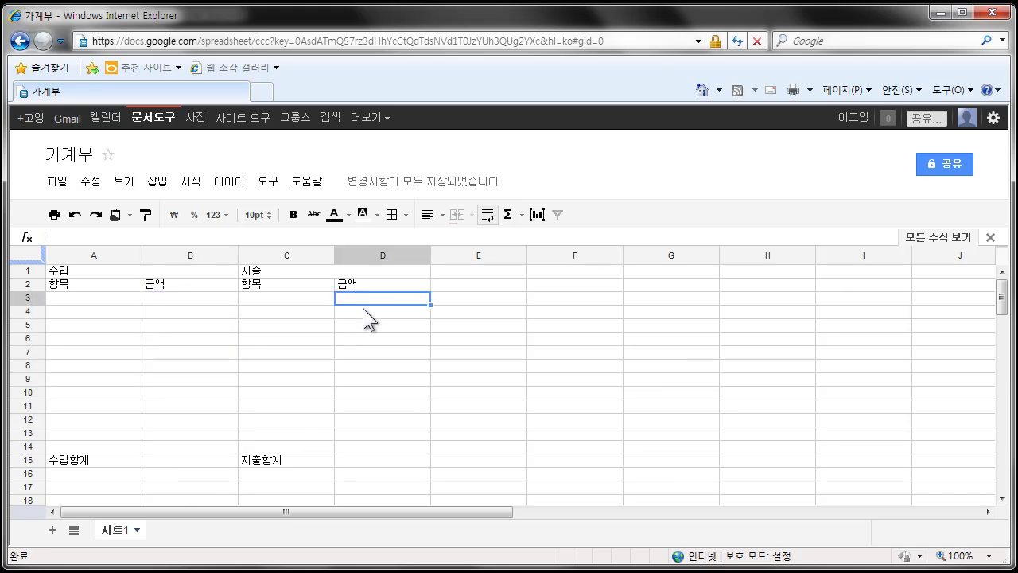
{"action": "left_click", "coordinate": [355, 443], "text": "shift"}
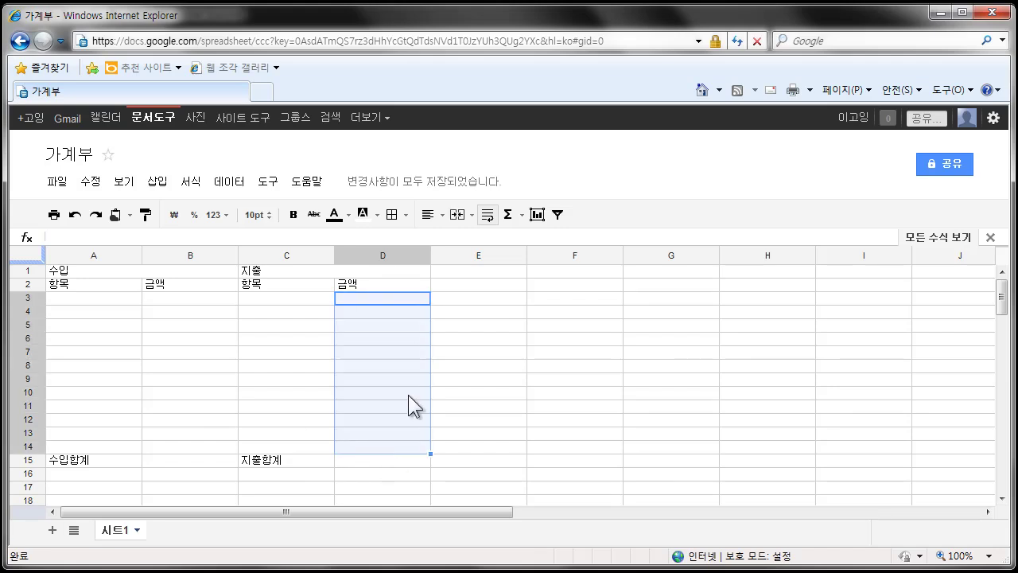
{"action": "left_click", "coordinate": [365, 463]}
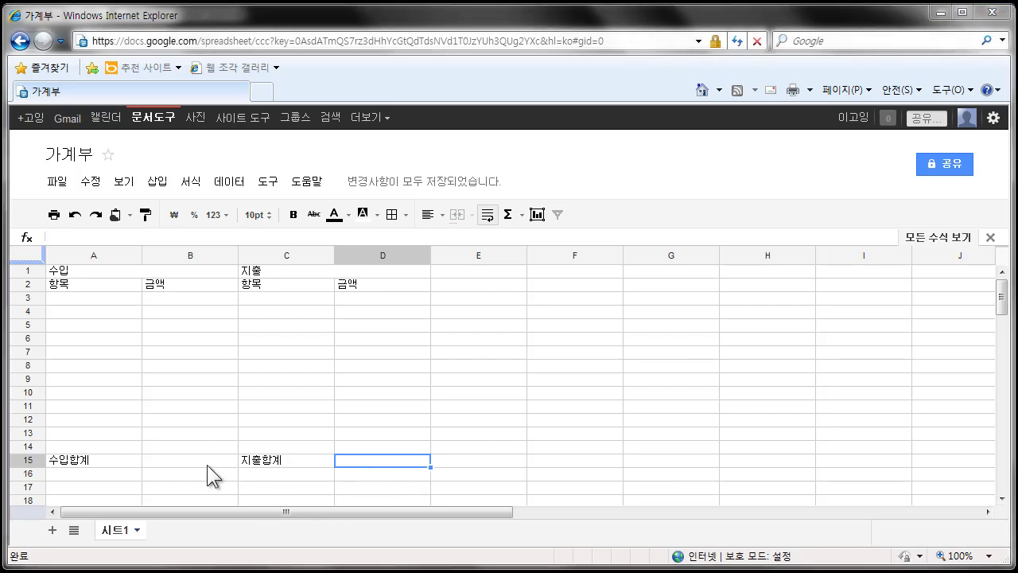
{"action": "left_click", "coordinate": [204, 437]}
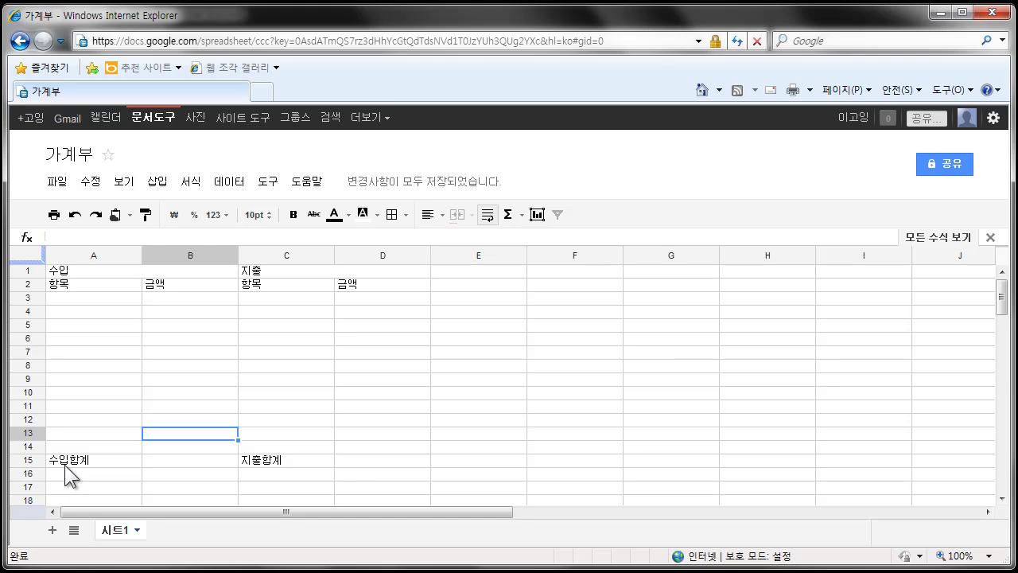
{"action": "left_click", "coordinate": [166, 461]}
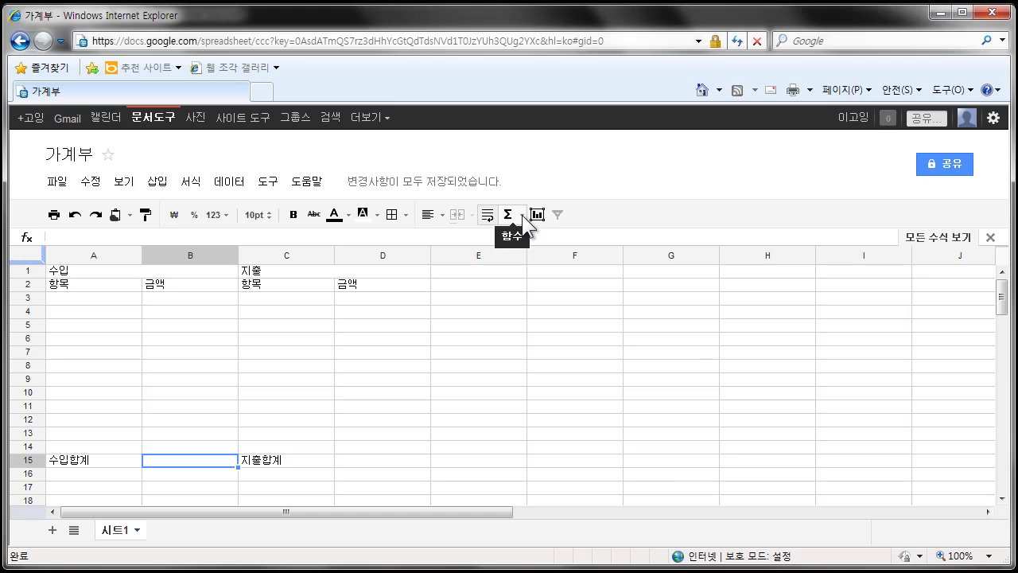
- Enter =SUM(B3:B14) in B15 using the quick functions SUM option
{"action": "left_click", "coordinate": [522, 215]}
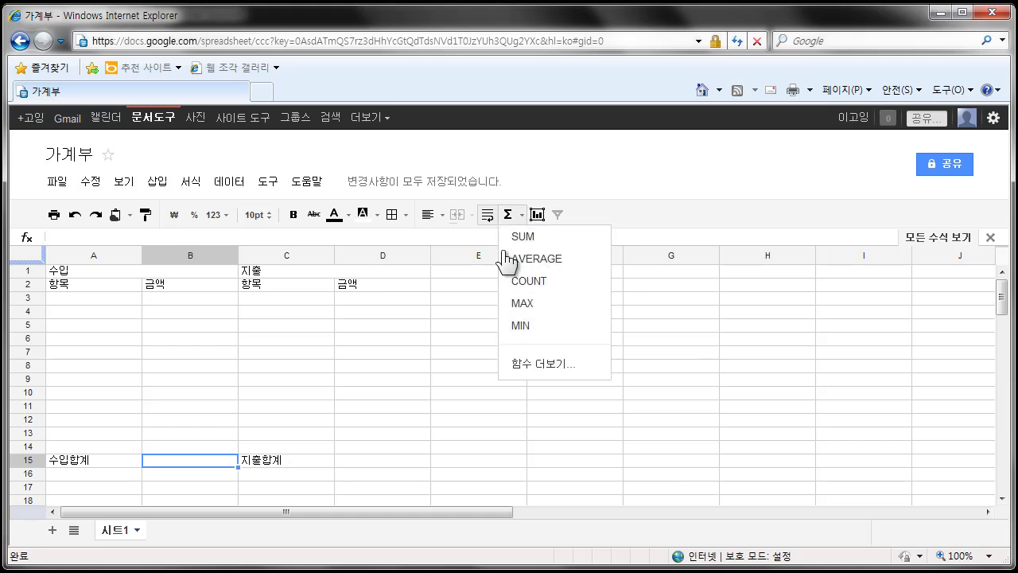
{"action": "left_click", "coordinate": [513, 211]}
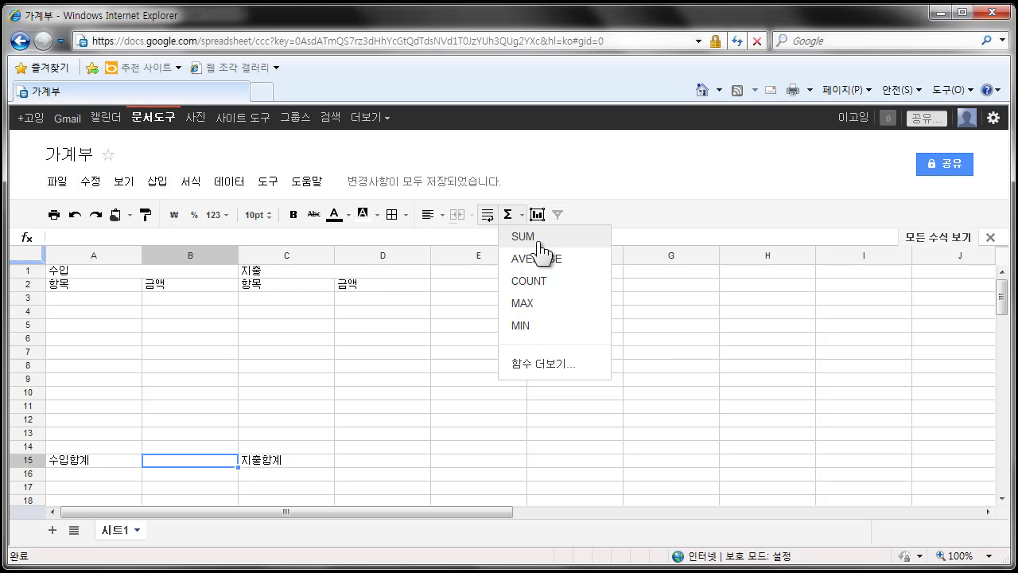
{"action": "left_click", "coordinate": [508, 216]}
{"action": "left_click", "coordinate": [557, 246]}
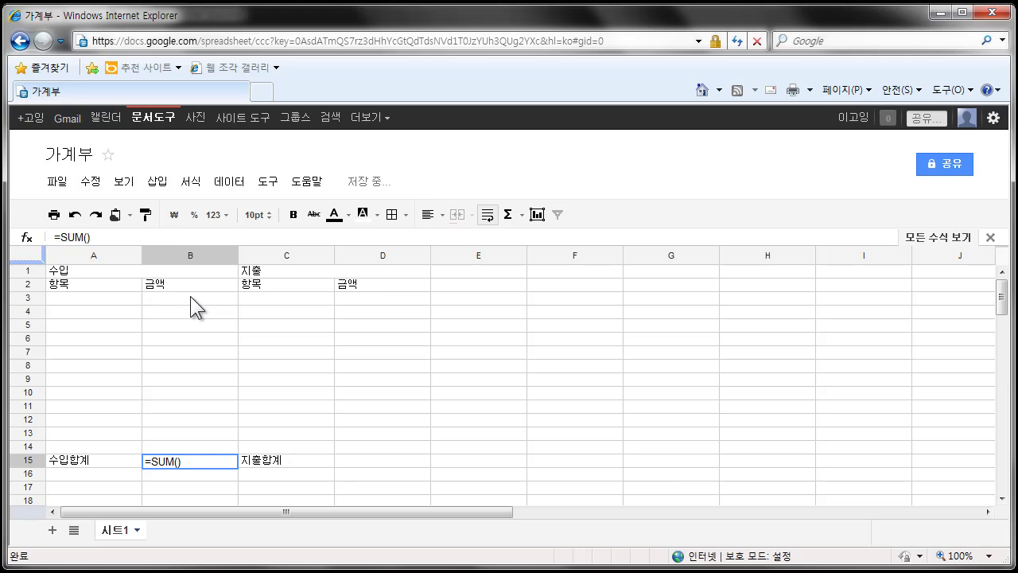
{"action": "left_click", "coordinate": [191, 296]}
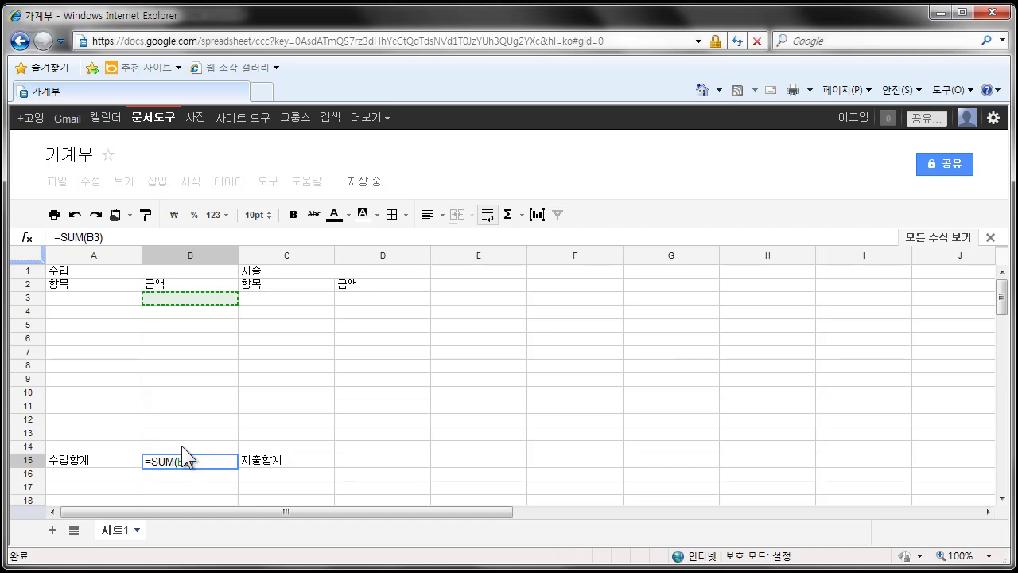
{"action": "left_click", "coordinate": [181, 445], "text": "shift"}
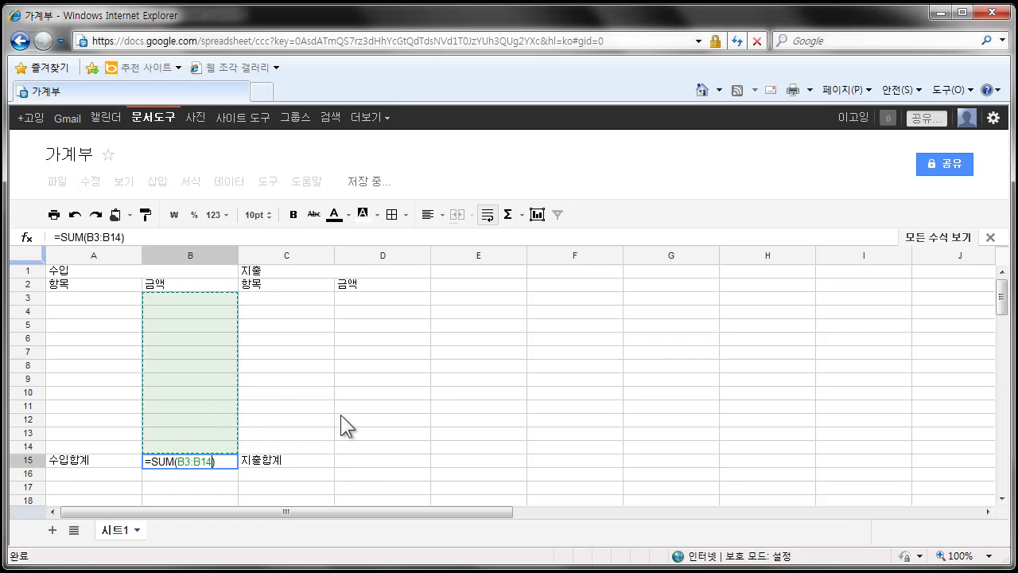
{"action": "key", "text": "Return"}
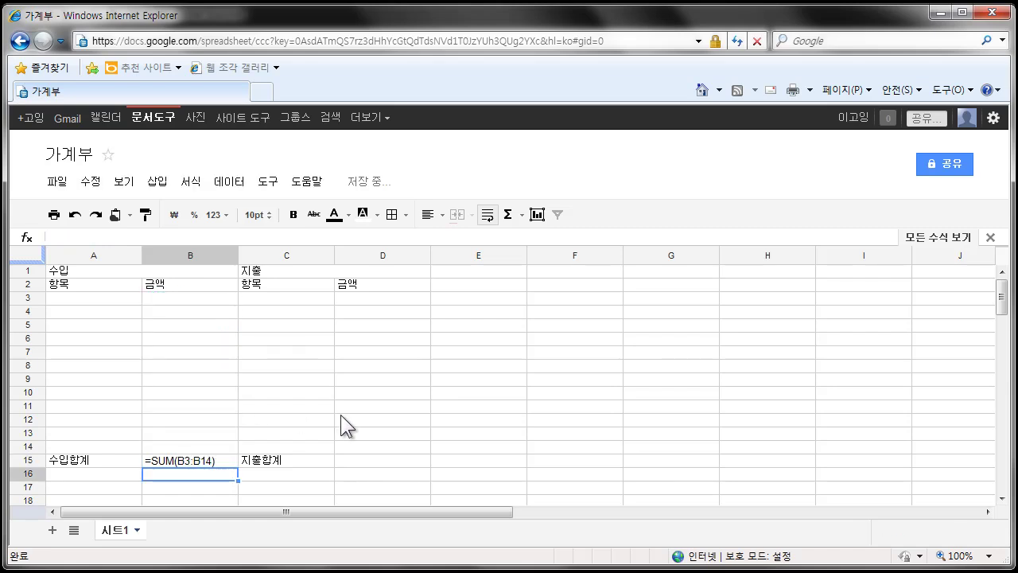
- Enter test amounts 1, 3 and 5 in B3:B5 and confirm the B15 total reads 9
{"action": "left_click", "coordinate": [219, 462]}
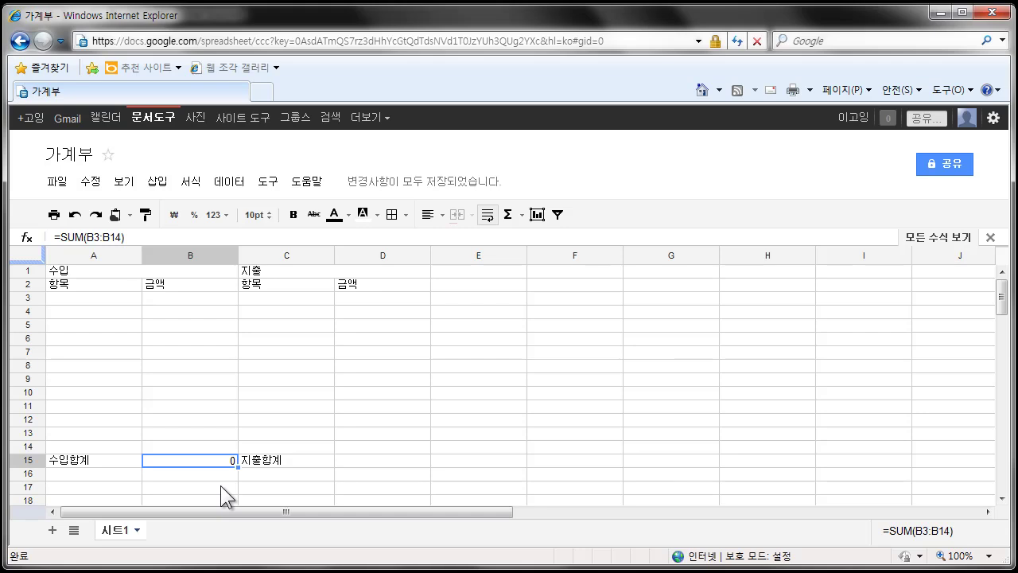
{"action": "left_click", "coordinate": [199, 300]}
{"action": "type", "text": "1"}
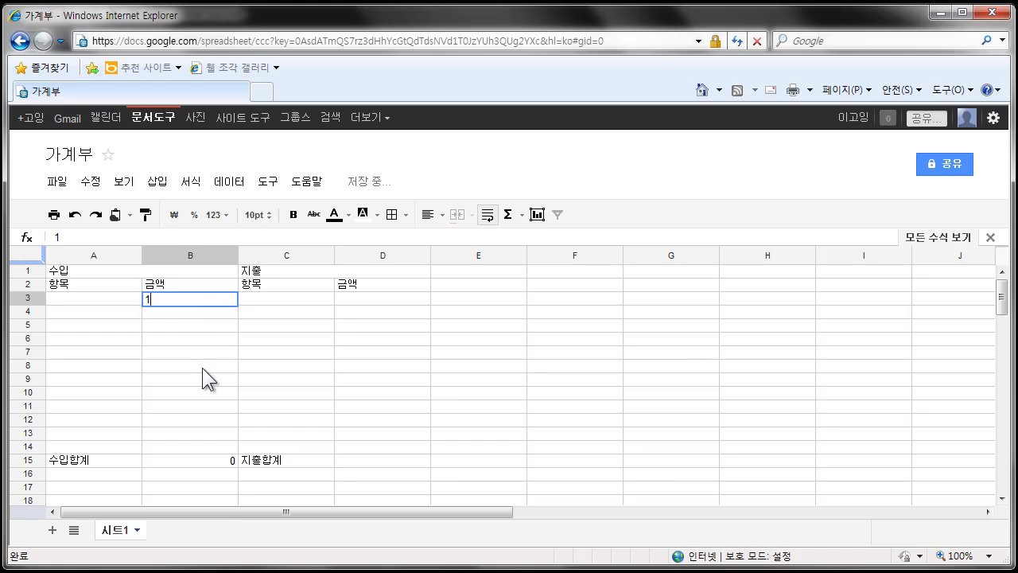
{"action": "left_click", "coordinate": [278, 340]}
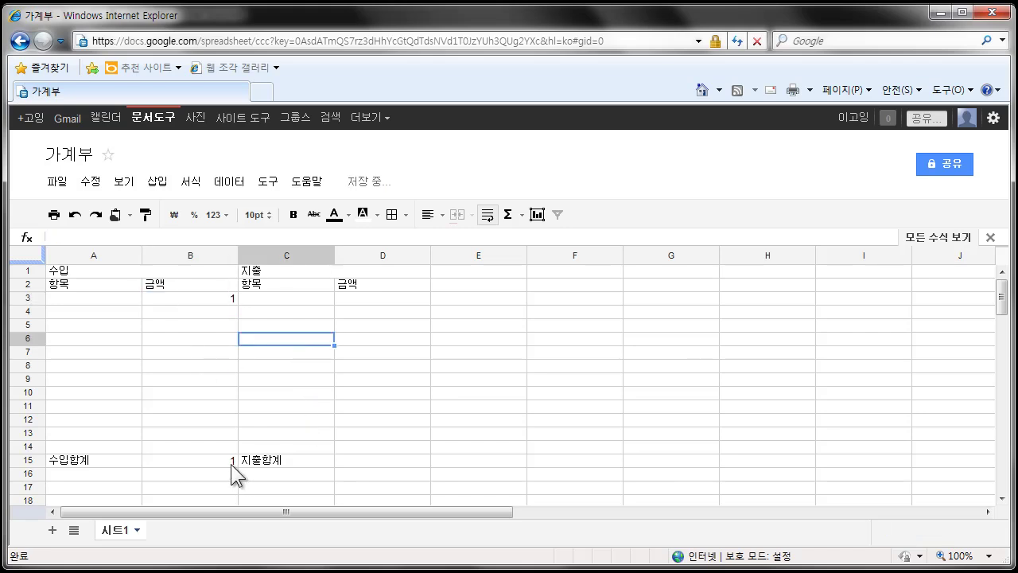
{"action": "left_click", "coordinate": [222, 312]}
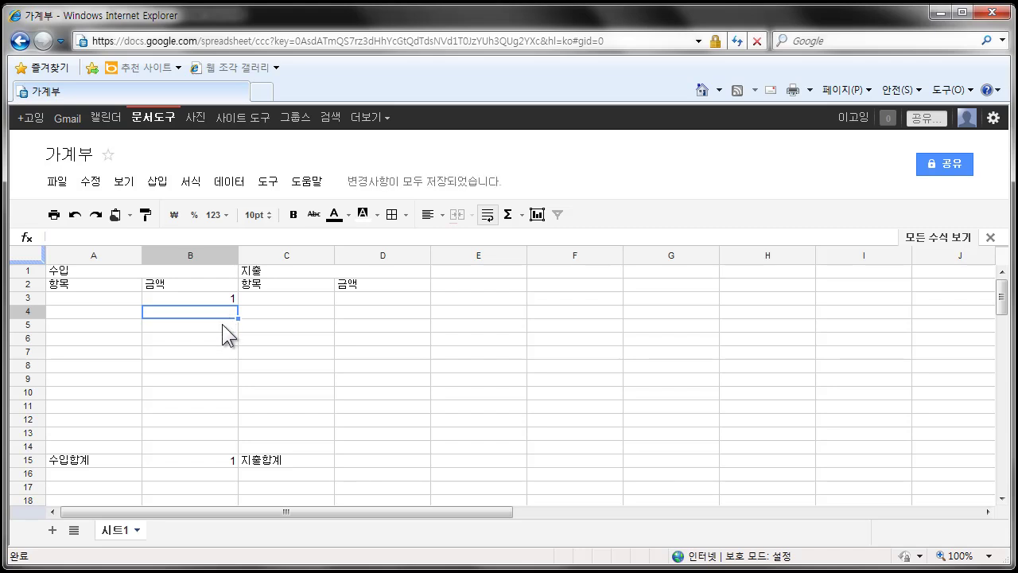
{"action": "type", "text": "3"}
{"action": "left_click", "coordinate": [253, 351]}
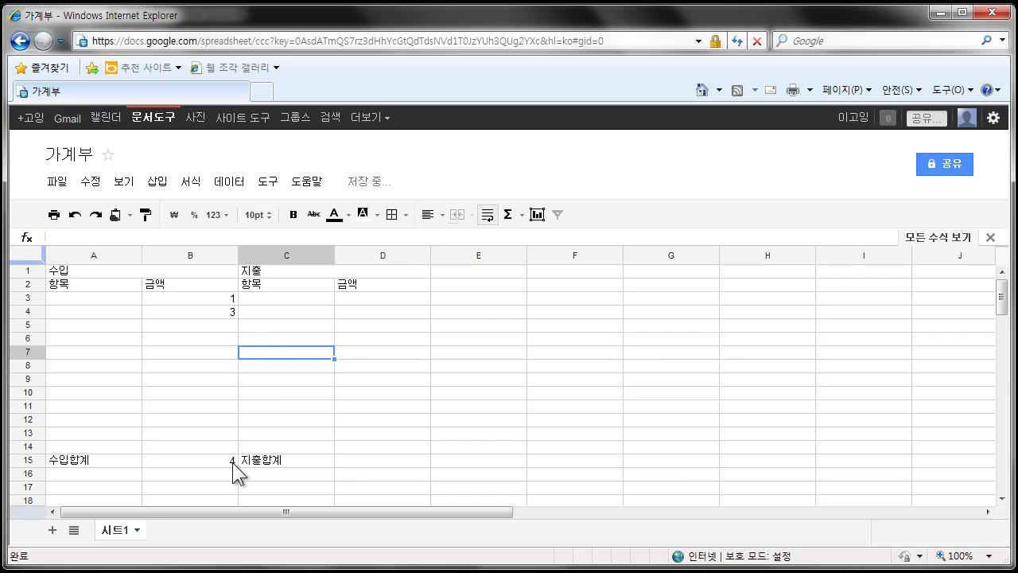
{"action": "left_click", "coordinate": [216, 297]}
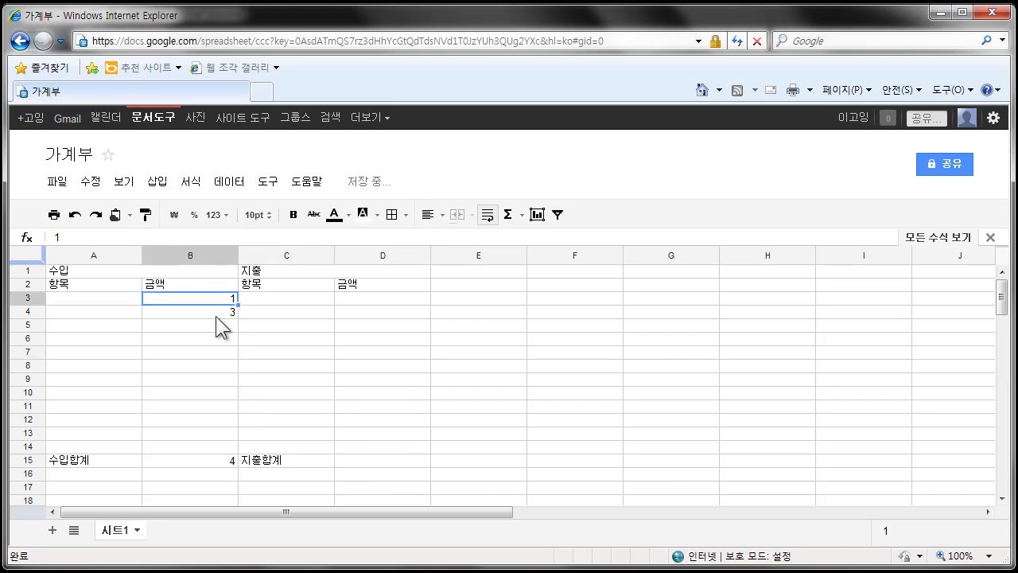
{"action": "left_click", "coordinate": [204, 460]}
{"action": "left_click", "coordinate": [213, 325]}
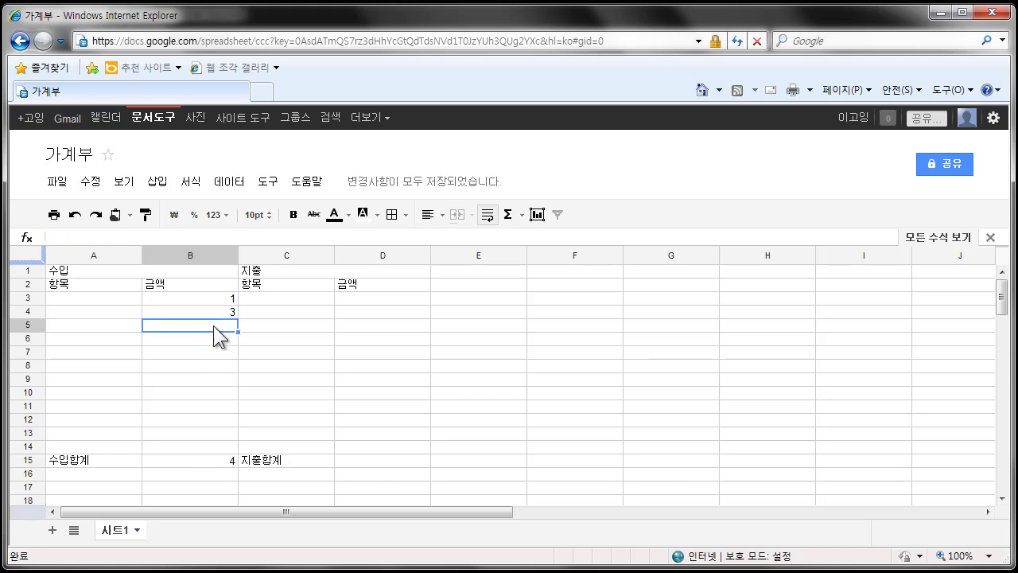
{"action": "type", "text": "5"}
{"action": "left_click", "coordinate": [265, 424]}
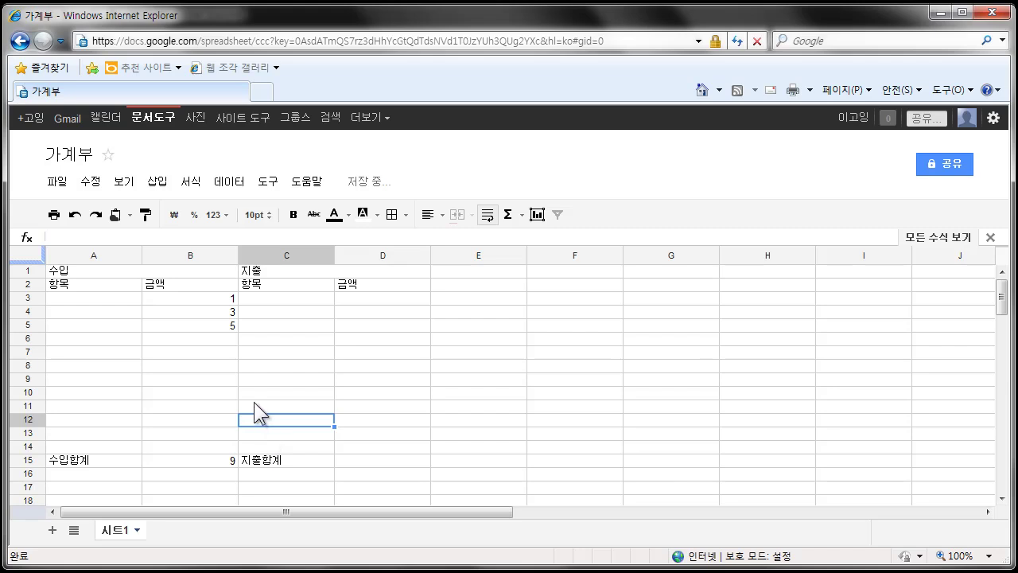
{"action": "left_click", "coordinate": [102, 300]}
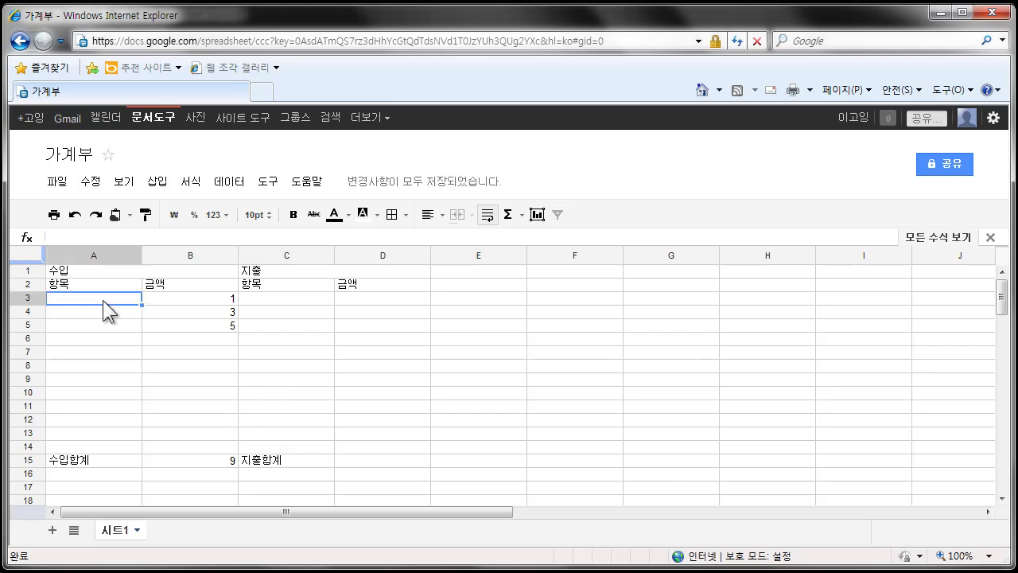
- Enter =SUM(D3:D14) in D15 using the toolbar Σ > SUM function
{"action": "left_click", "coordinate": [280, 463]}
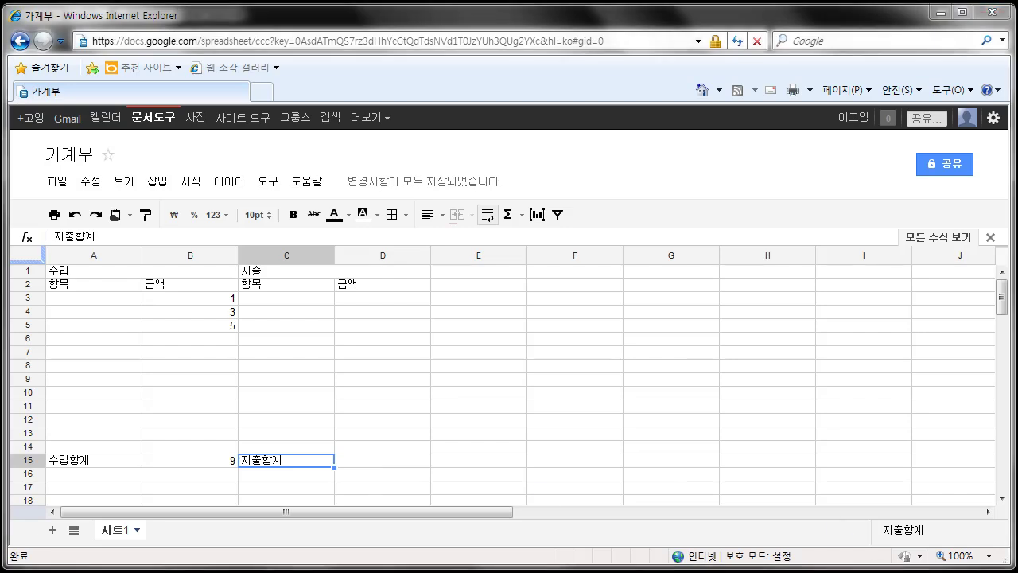
{"action": "left_click", "coordinate": [516, 223]}
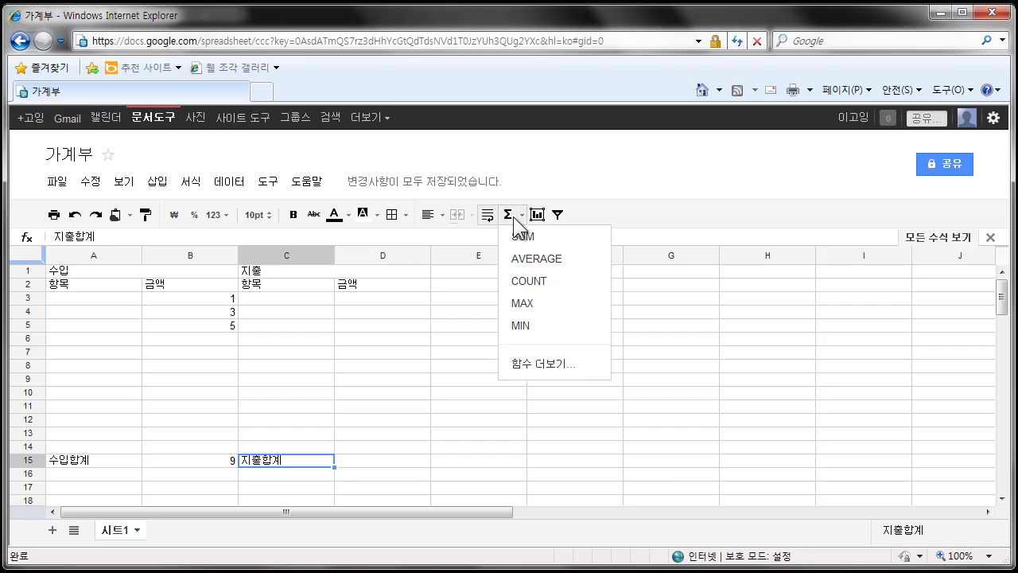
{"action": "left_click", "coordinate": [362, 461]}
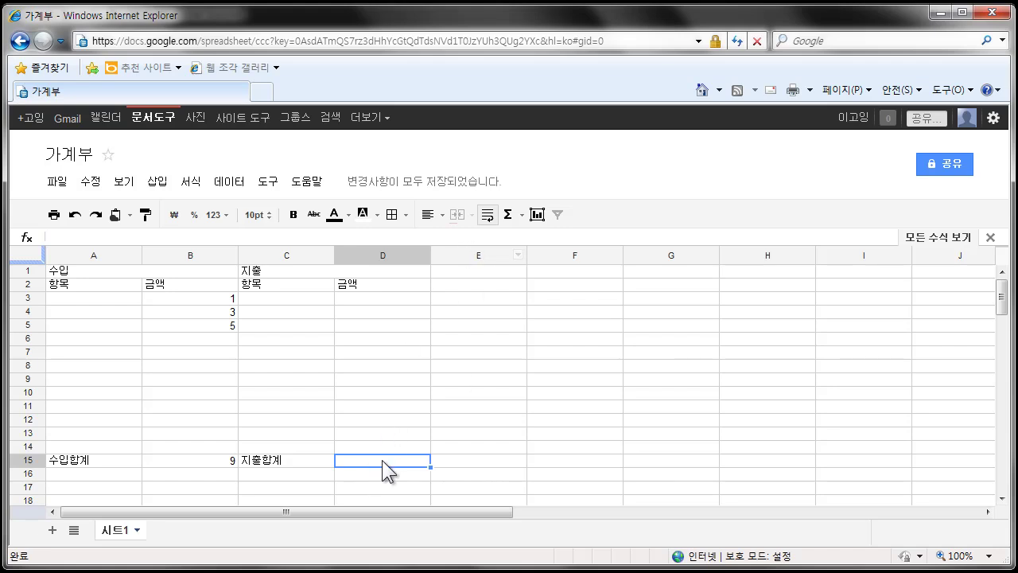
{"action": "left_click", "coordinate": [510, 216]}
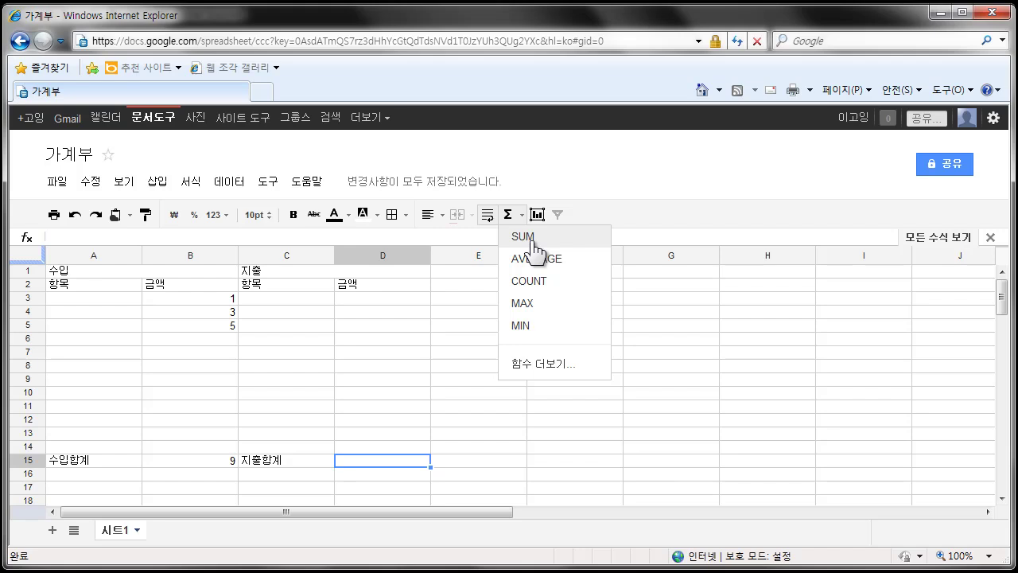
{"action": "left_click", "coordinate": [533, 238]}
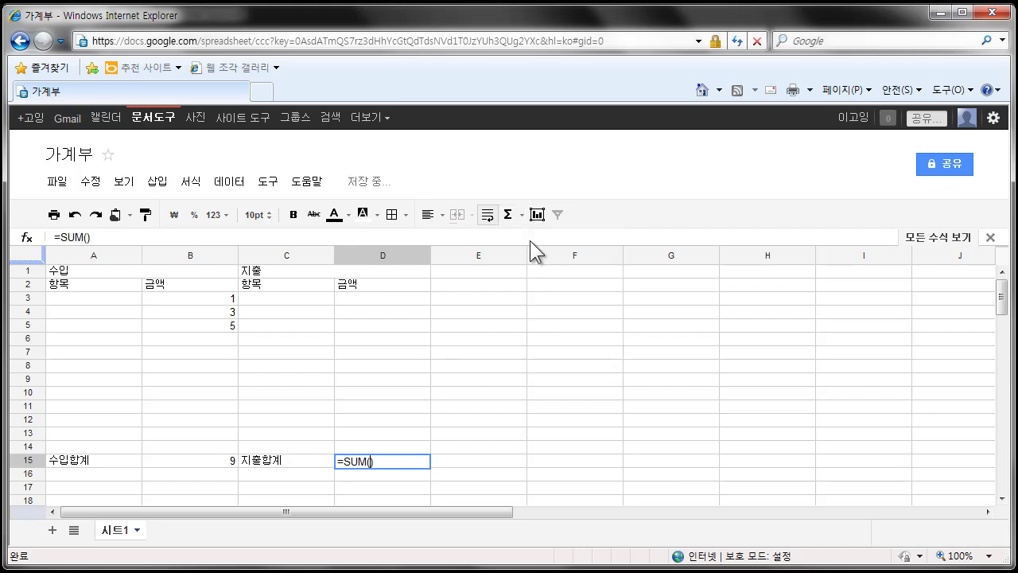
{"action": "left_click", "coordinate": [364, 297]}
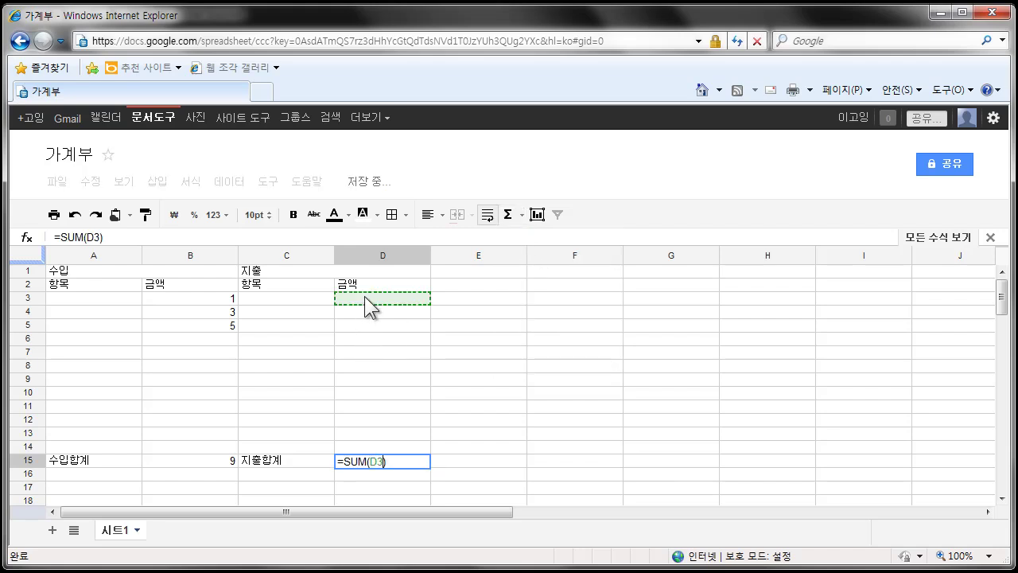
{"action": "left_click", "coordinate": [382, 445], "text": "shift"}
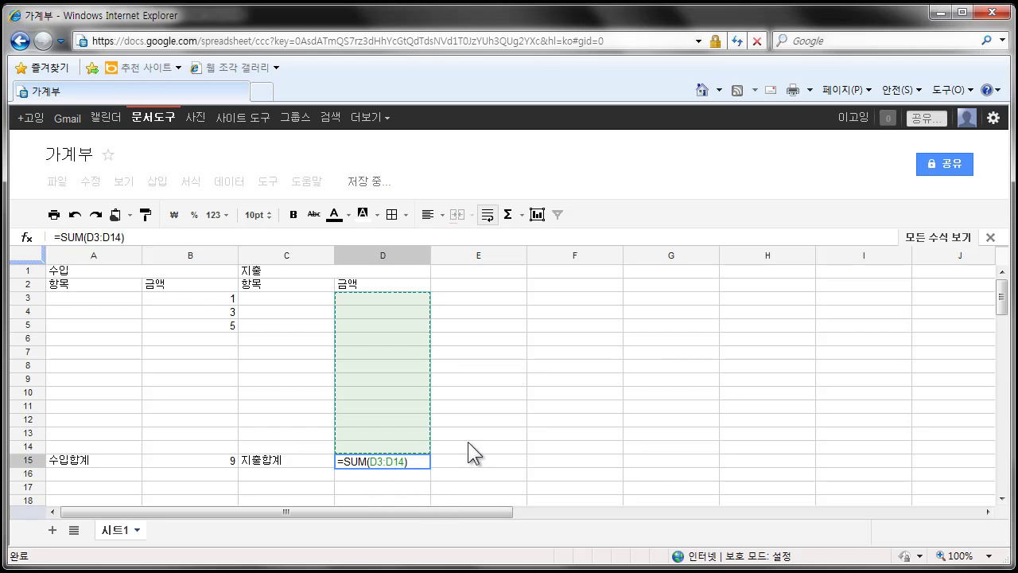
{"action": "key", "text": "Return"}
{"action": "left_click", "coordinate": [405, 457]}
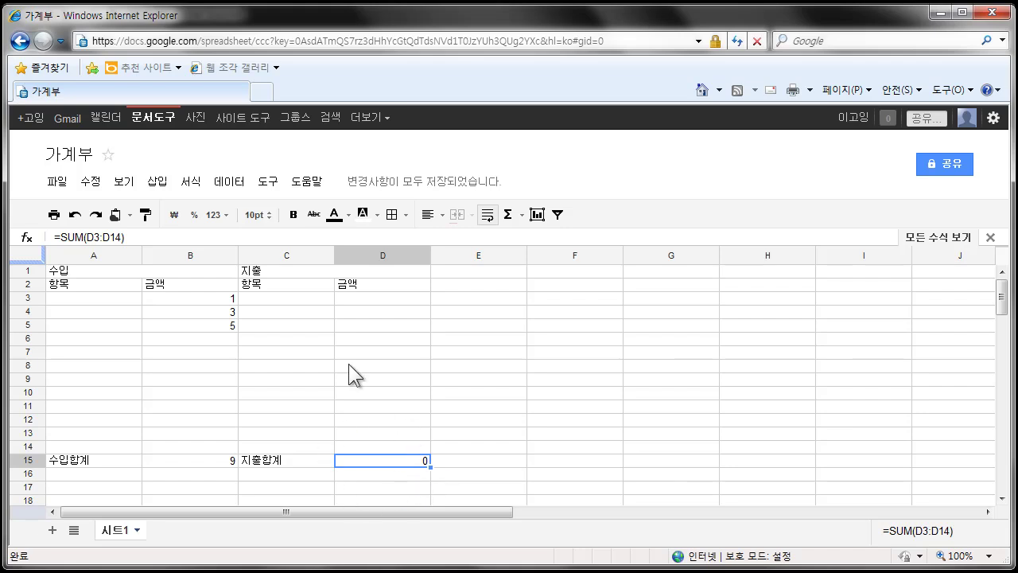
- Enter test expense amounts 4 in D3 and 5 in D4
{"action": "left_click", "coordinate": [371, 297]}
{"action": "type", "text": "4"}
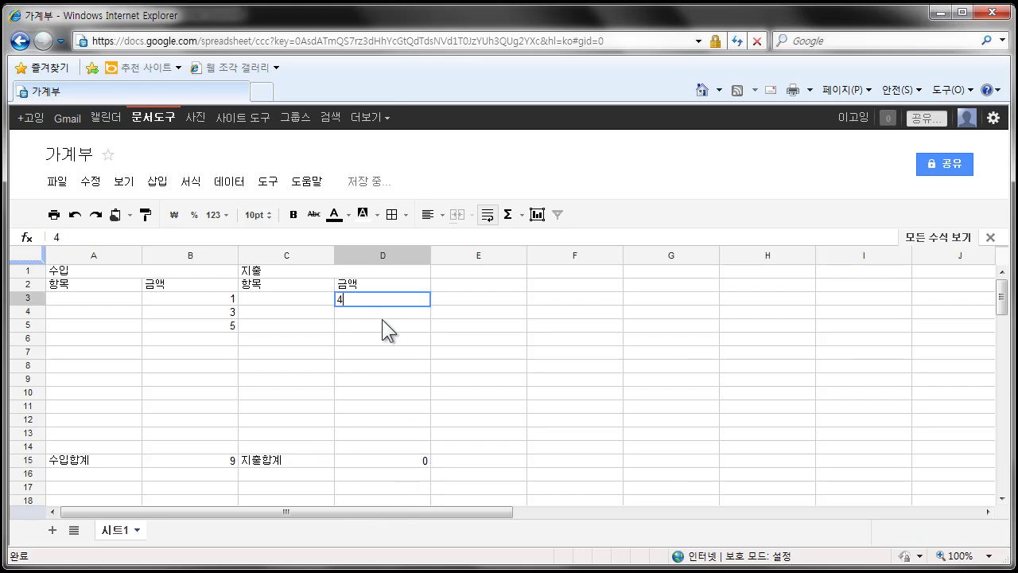
{"action": "key", "text": "Return"}
{"action": "type", "text": "5"}
{"action": "left_click", "coordinate": [413, 351]}
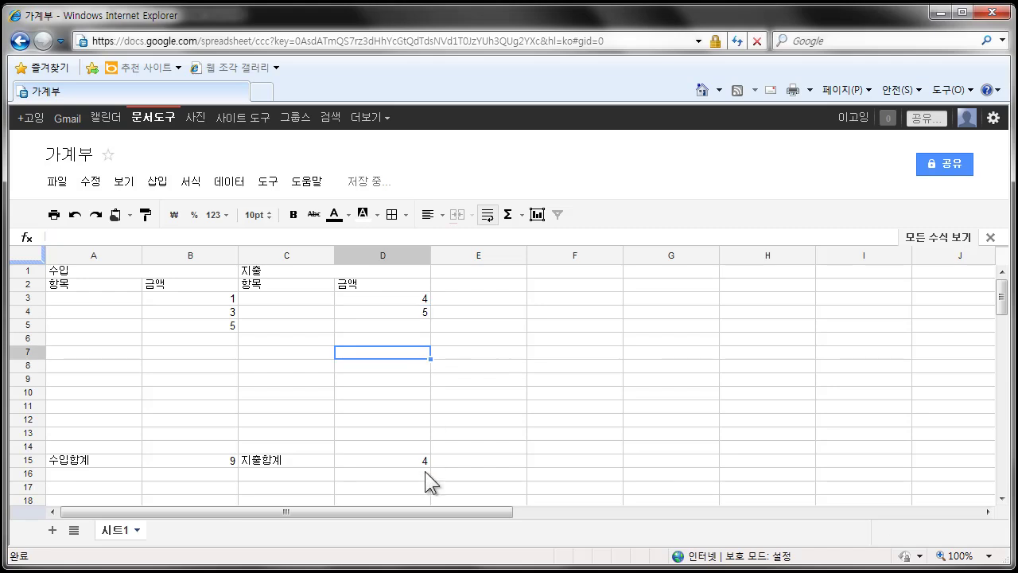
- Delete the test values from B3:B5, D4 and D3 so both totals read 0
{"action": "left_click", "coordinate": [450, 458]}
{"action": "left_click", "coordinate": [228, 300]}
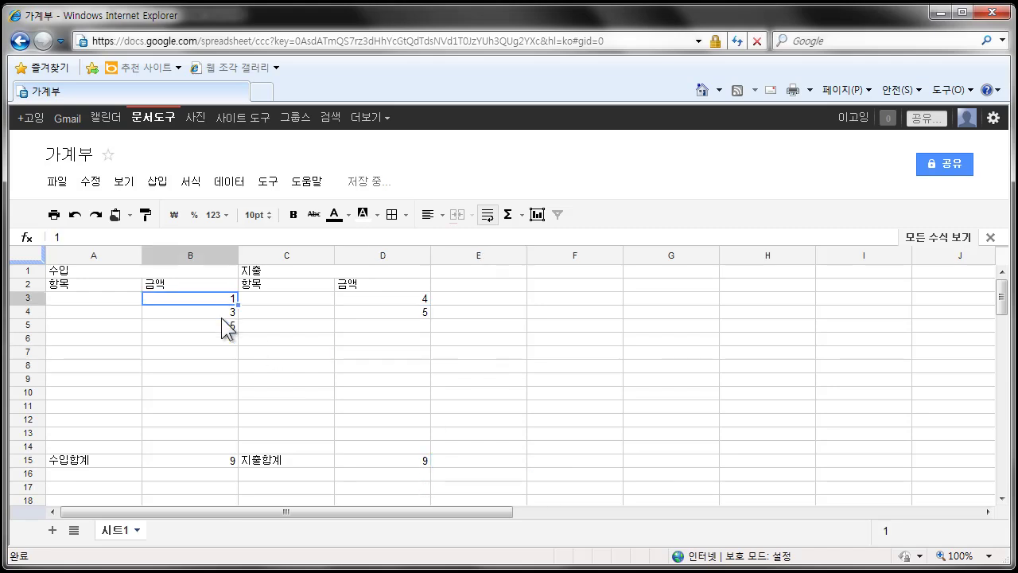
{"action": "left_click", "coordinate": [214, 326]}
{"action": "left_click_drag", "start_coordinate": [200, 296], "coordinate": [199, 329]}
{"action": "key", "text": "Delete"}
{"action": "left_click", "coordinate": [418, 310]}
{"action": "key", "text": "Delete"}
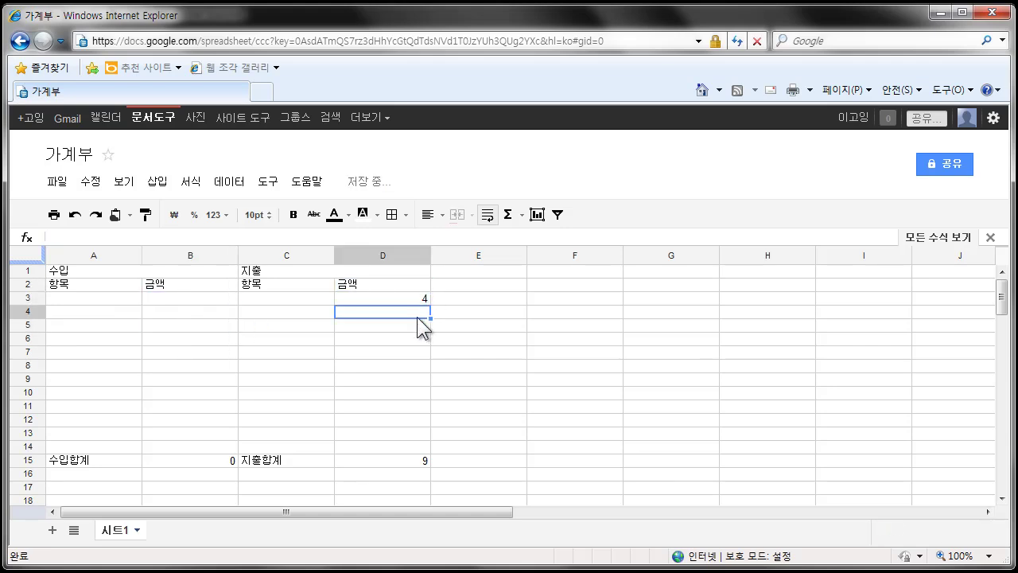
{"action": "left_click", "coordinate": [416, 295]}
{"action": "key", "text": "Delete"}
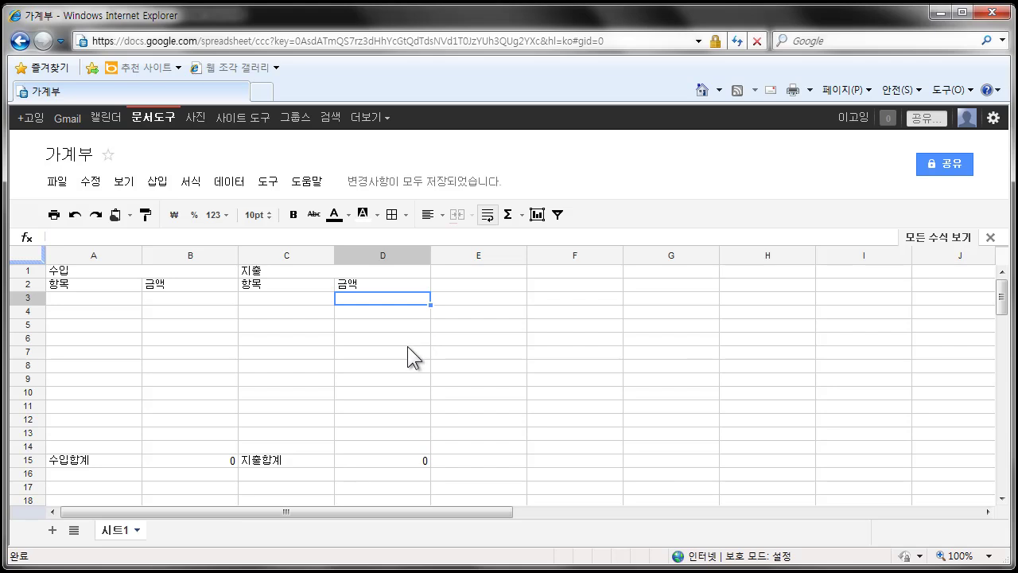
{"action": "left_click", "coordinate": [407, 350]}
- Enter the income item 월급 with amount 10000000 in A3:B3
{"action": "left_click", "coordinate": [104, 300]}
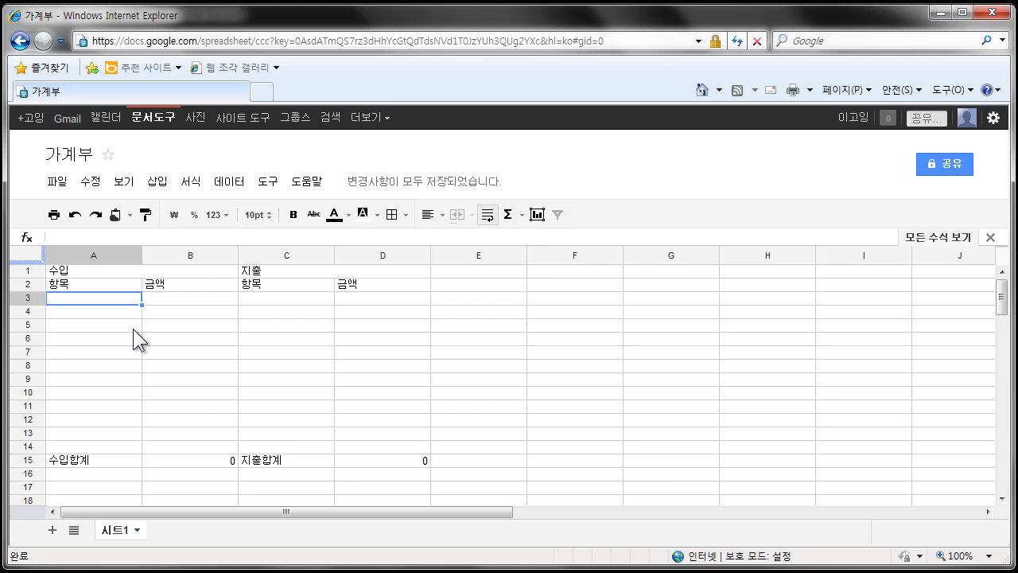
{"action": "type", "text": "우"}
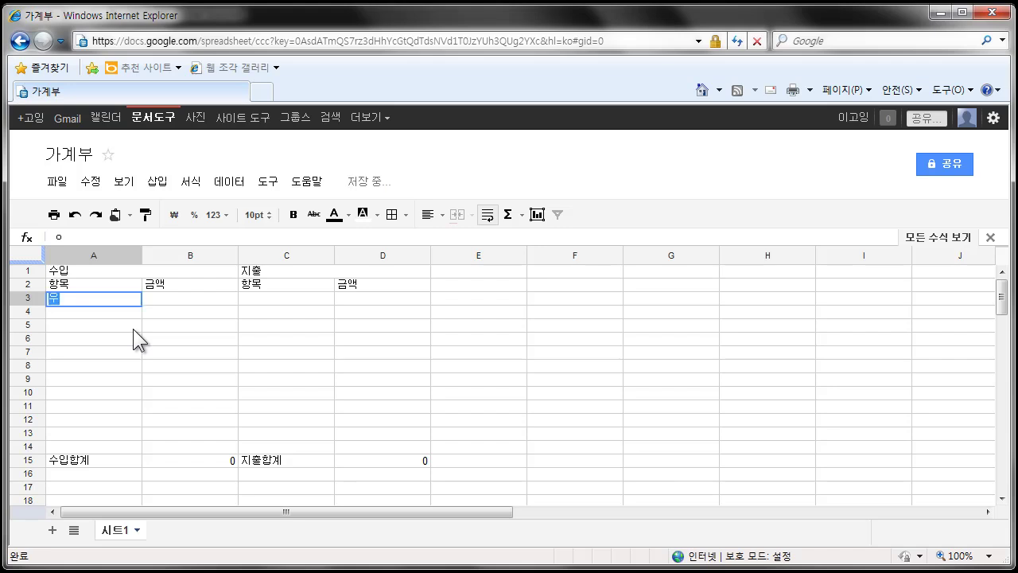
{"action": "type", "text": "월급"}
{"action": "key", "text": "Tab"}
{"action": "type", "text": "1080"}
{"action": "key", "text": "BackSpace"}
{"action": "key", "text": "BackSpace"}
{"action": "key", "text": "BackSpace"}
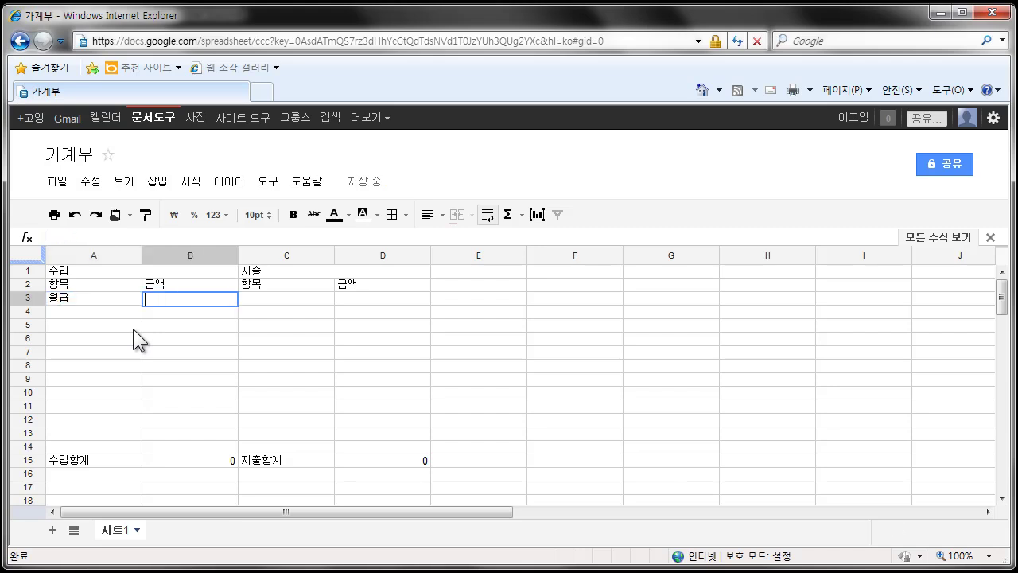
{"action": "type", "text": "0000000"}
{"action": "key", "text": "Return"}
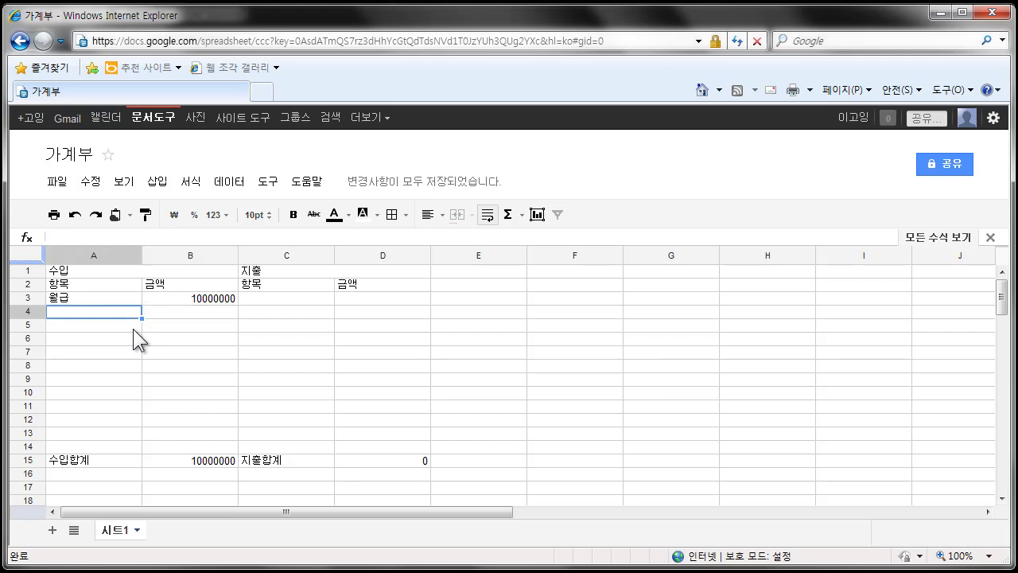
- Enter 보너스 with 5000000 in A4:B4 and check the B15 total formula
{"action": "type", "text": "보너스"}
{"action": "key", "text": "Tab"}
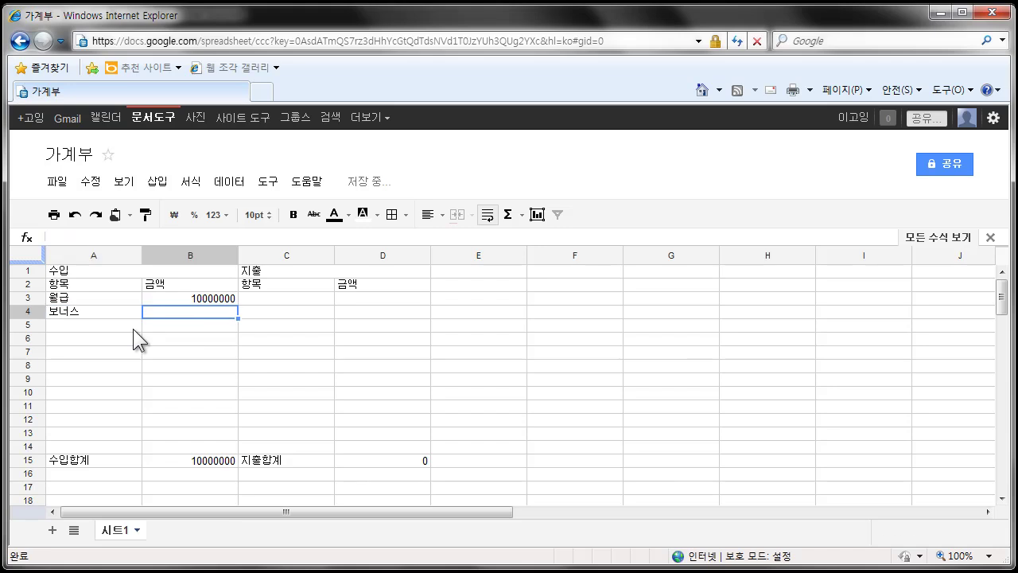
{"action": "type", "text": "5000000"}
{"action": "key", "text": "Return"}
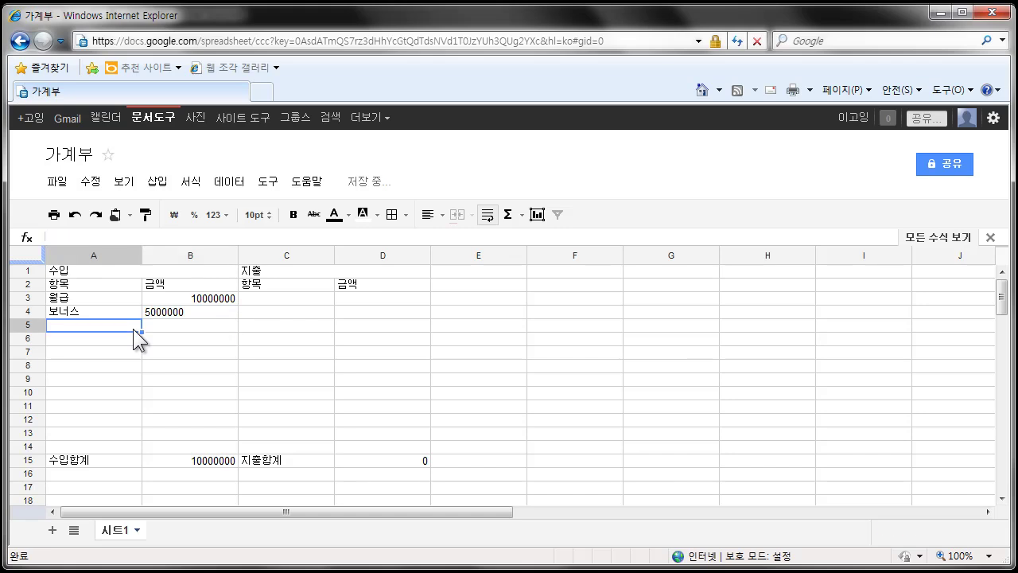
{"action": "left_click", "coordinate": [208, 462]}
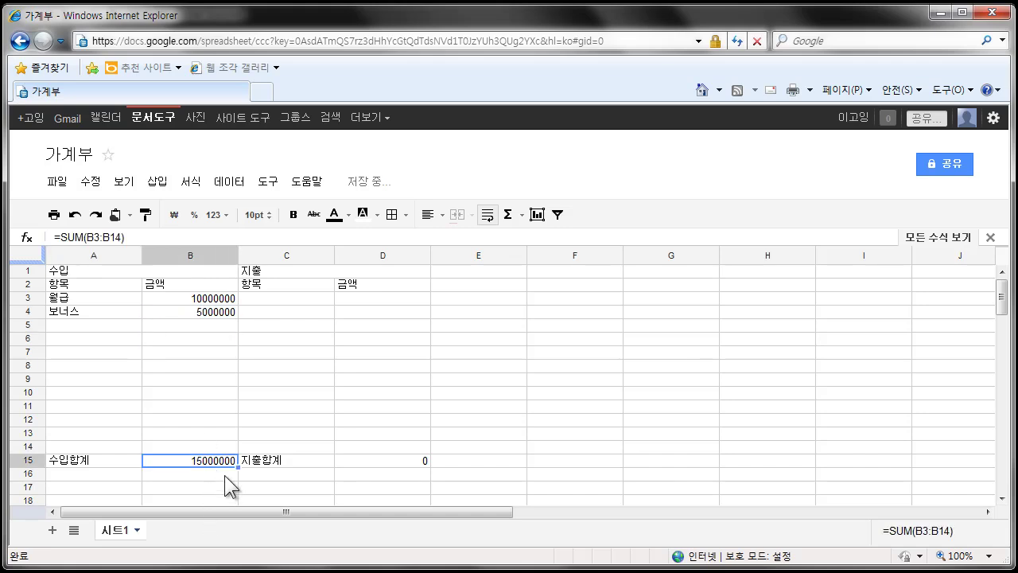
{"action": "left_click", "coordinate": [374, 299]}
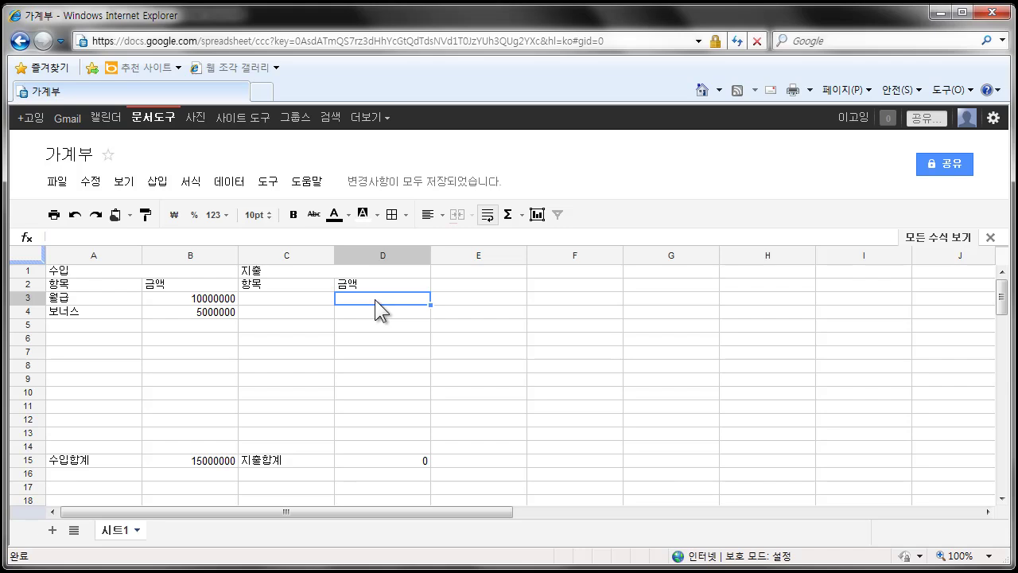
- Enter the expense 가구 with amount 100000 in C3:D3
{"action": "double_click", "coordinate": [375, 299]}
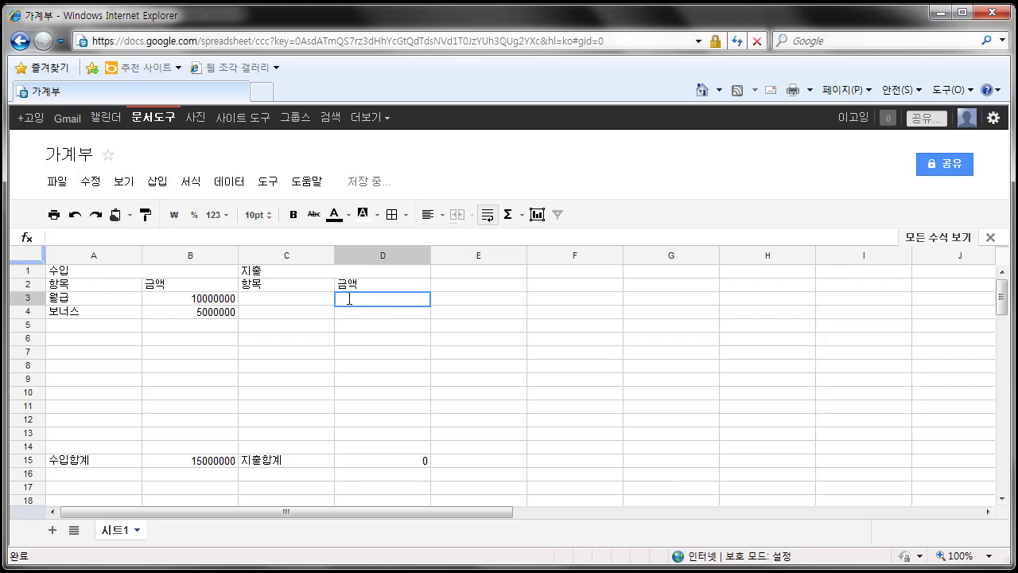
{"action": "left_click", "coordinate": [321, 297]}
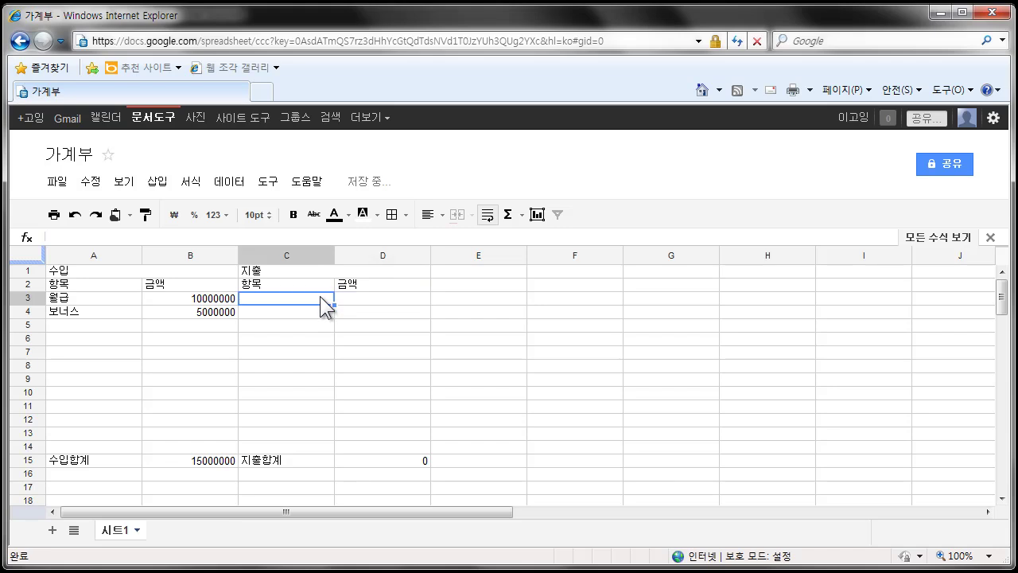
{"action": "type", "text": "가구"}
{"action": "key", "text": "Tab"}
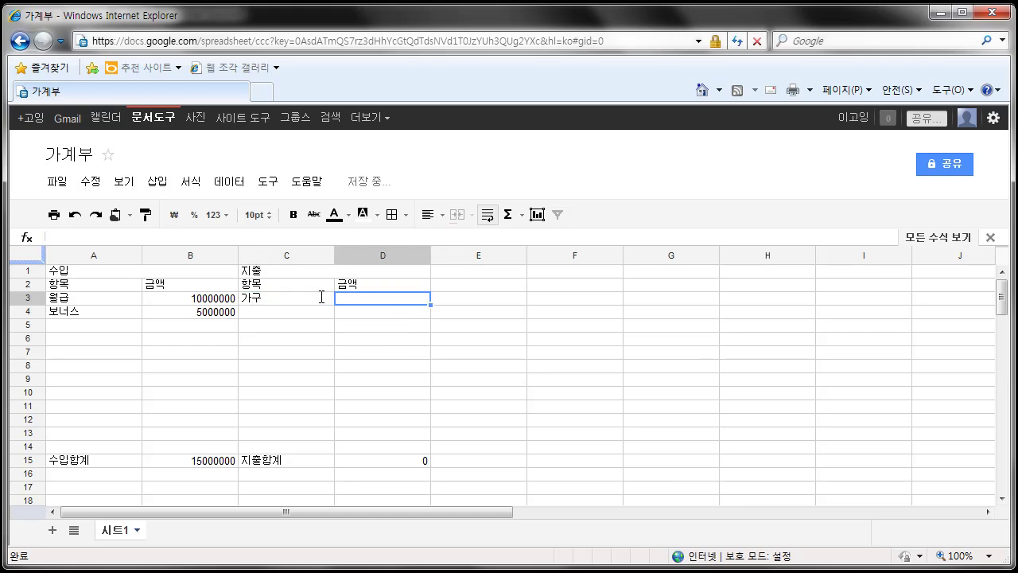
{"action": "type", "text": "100000"}
{"action": "key", "text": "Return"}
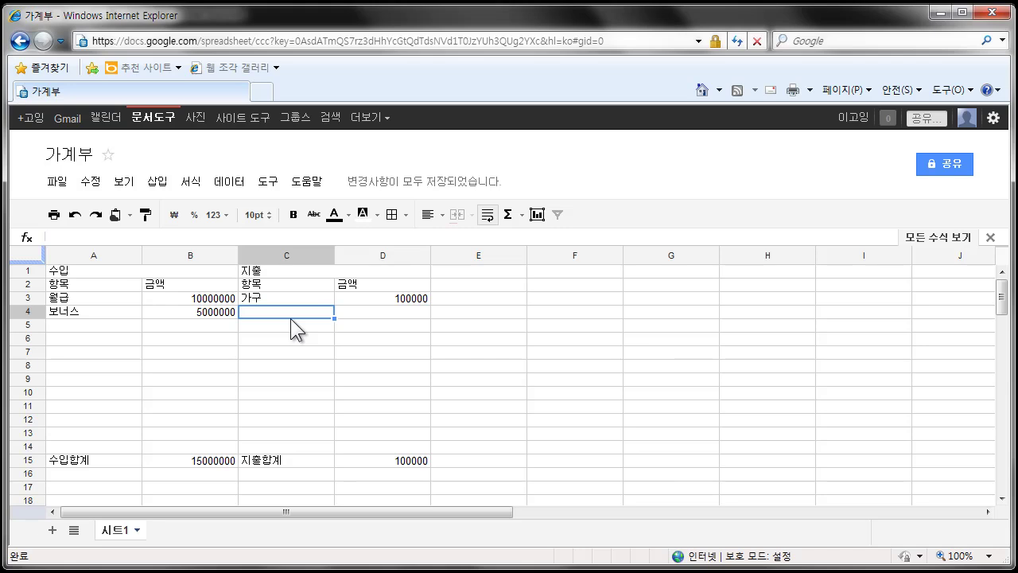
- Enter 식사 with 1000000 in C4:D4 and check the 1100000 total in D15
{"action": "type", "text": "식사"}
{"action": "key", "text": "Tab"}
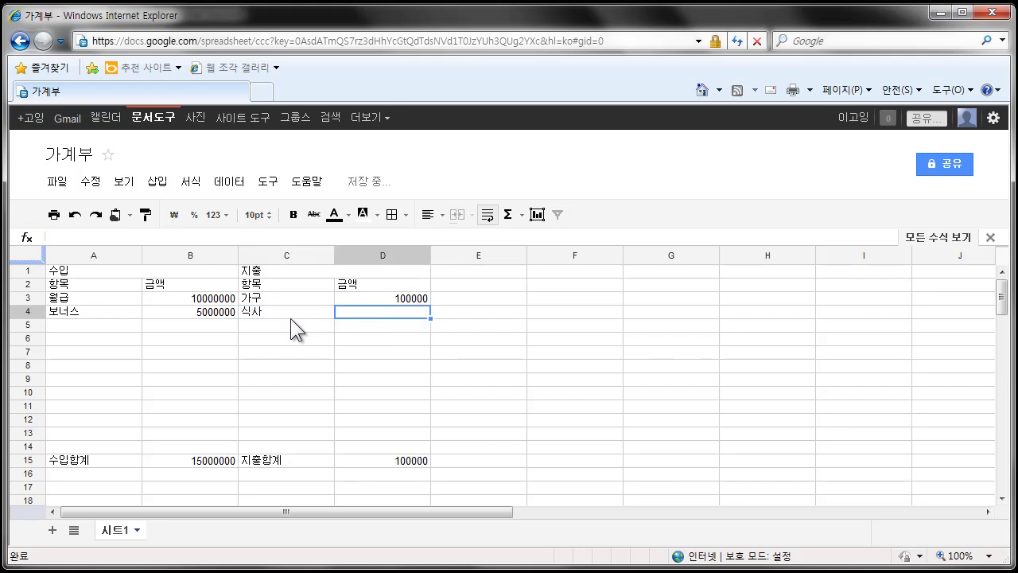
{"action": "type", "text": "1000000"}
{"action": "key", "text": "Return"}
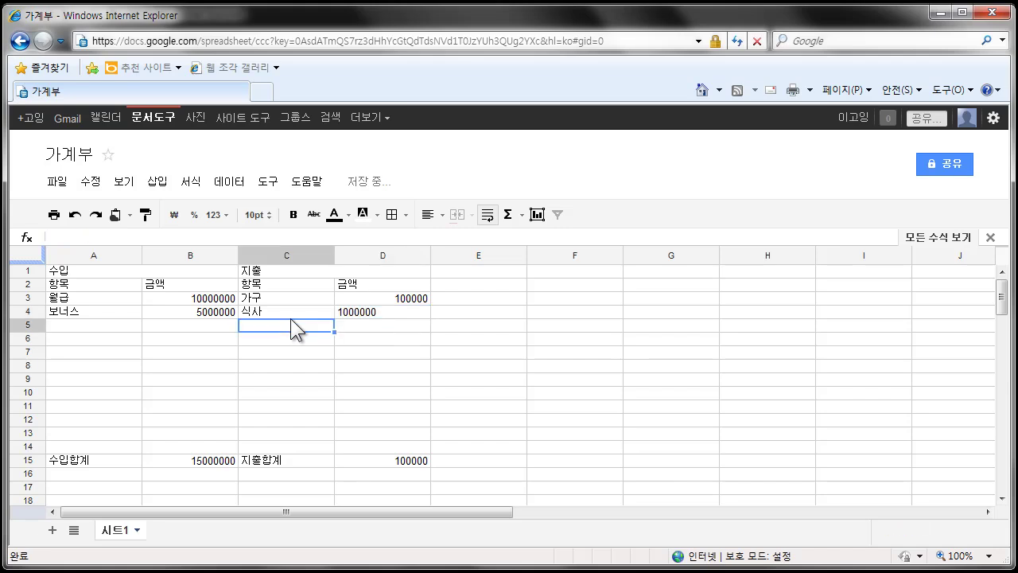
{"action": "left_click", "coordinate": [383, 462]}
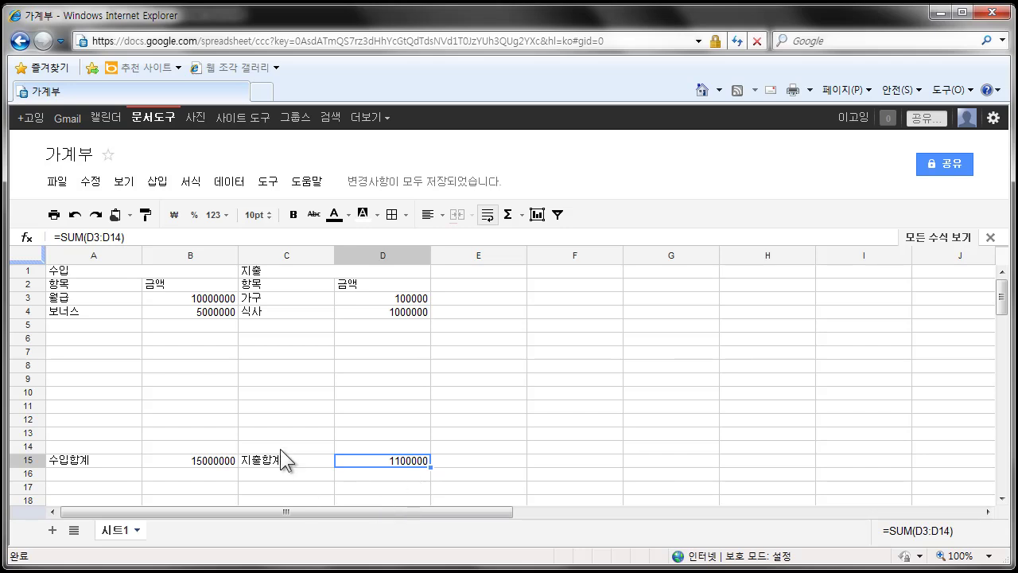
{"action": "left_click", "coordinate": [479, 462]}
- Type the label 잔액 in cell F14
{"action": "left_click", "coordinate": [534, 448]}
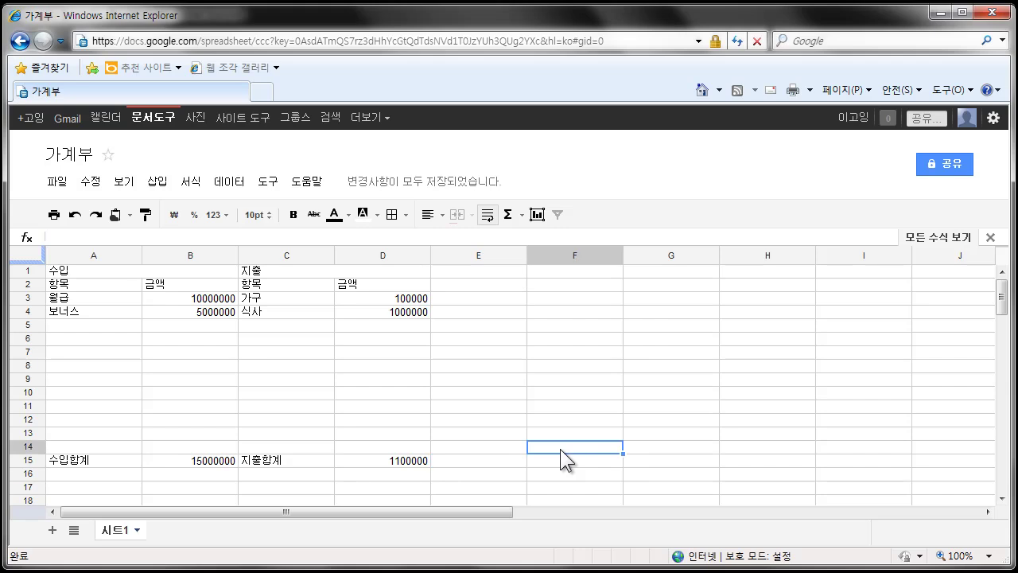
{"action": "type", "text": "잔액"}
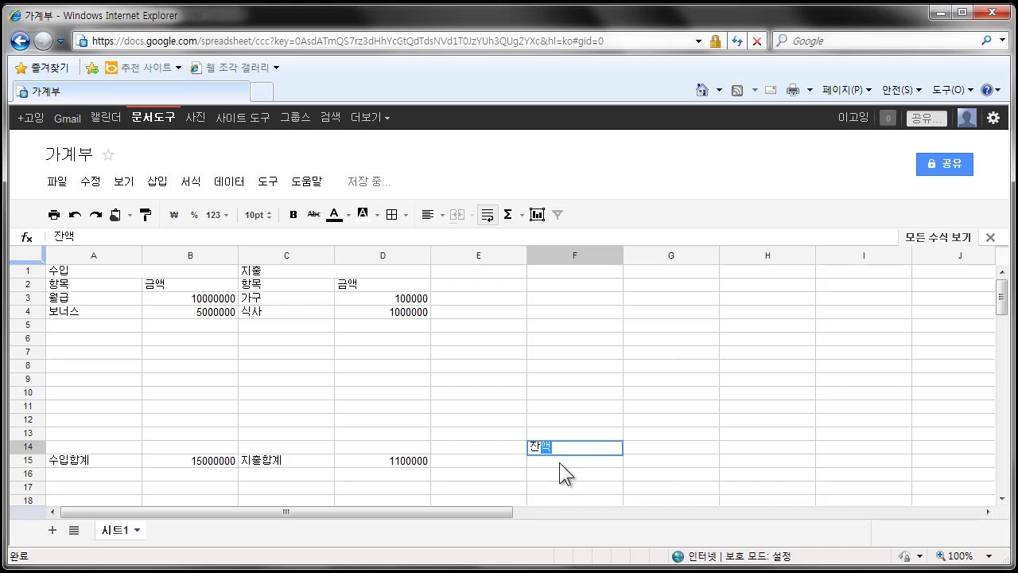
{"action": "key", "text": "Return"}
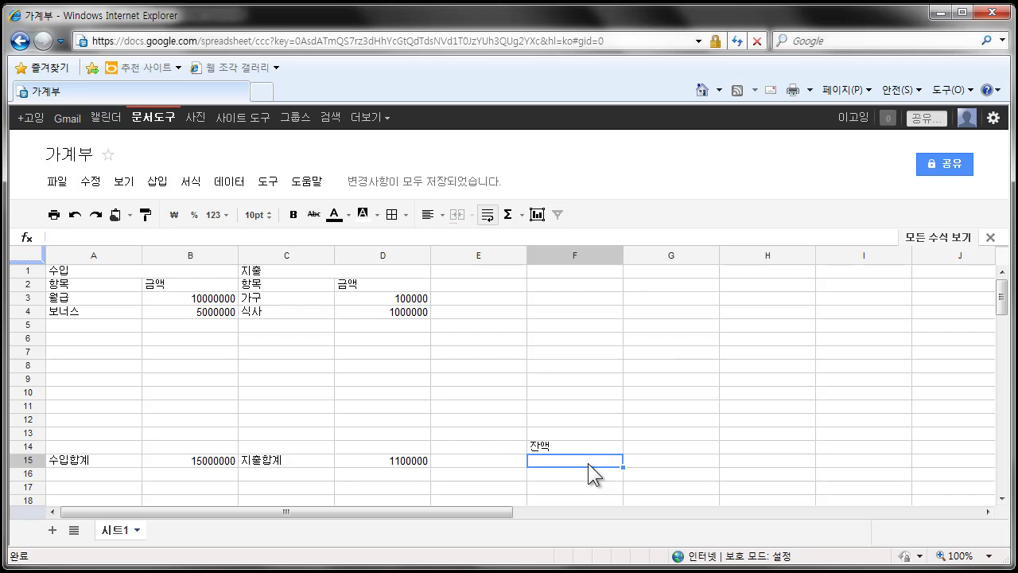
- Enter the formula =B15-D15 in F15, giving a balance of 13900000
{"action": "type", "text": "="}
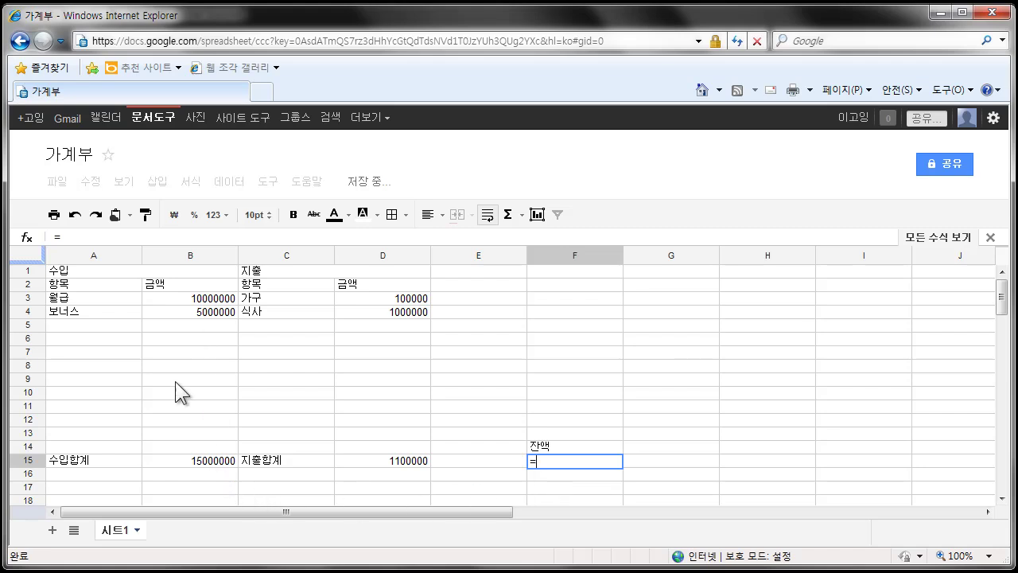
{"action": "left_click", "coordinate": [193, 460]}
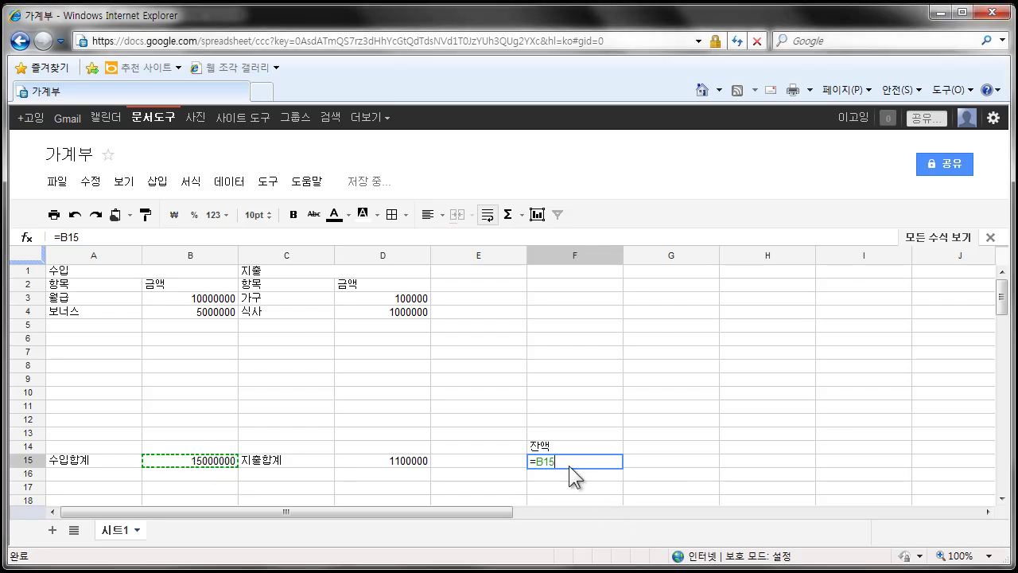
{"action": "type", "text": "-"}
{"action": "left_click", "coordinate": [391, 463]}
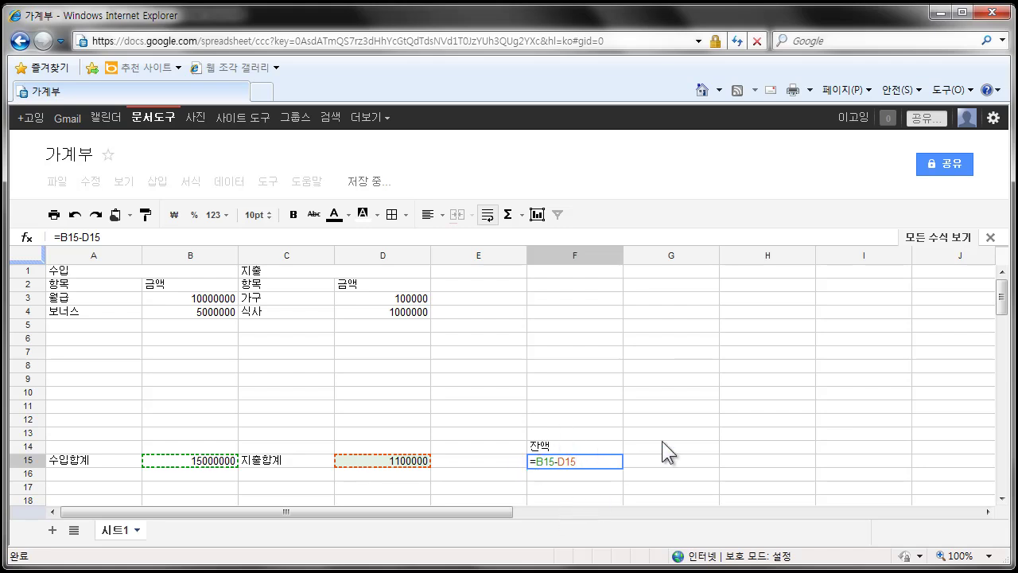
{"action": "key", "text": "Return"}
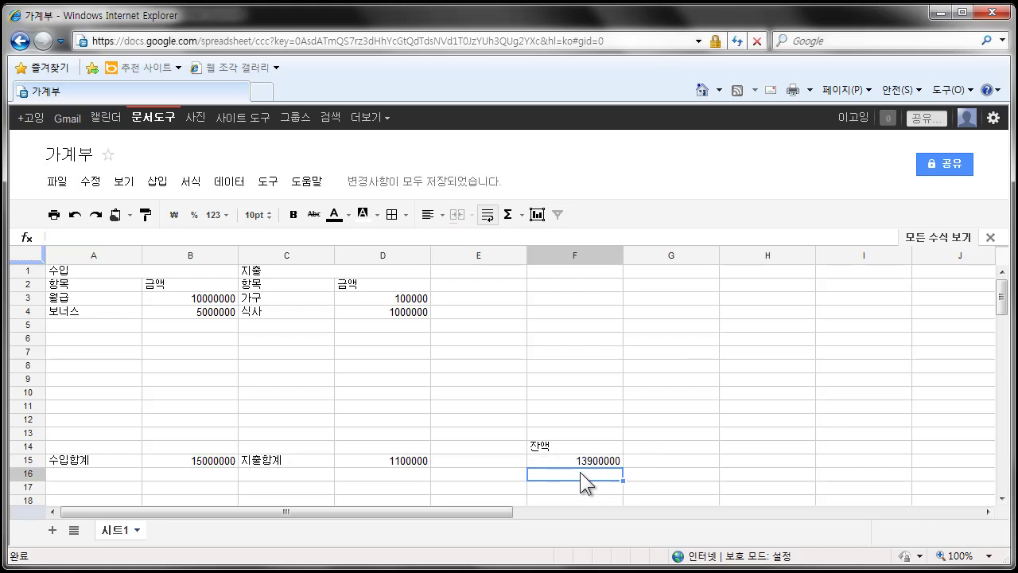
{"action": "left_click", "coordinate": [362, 457]}
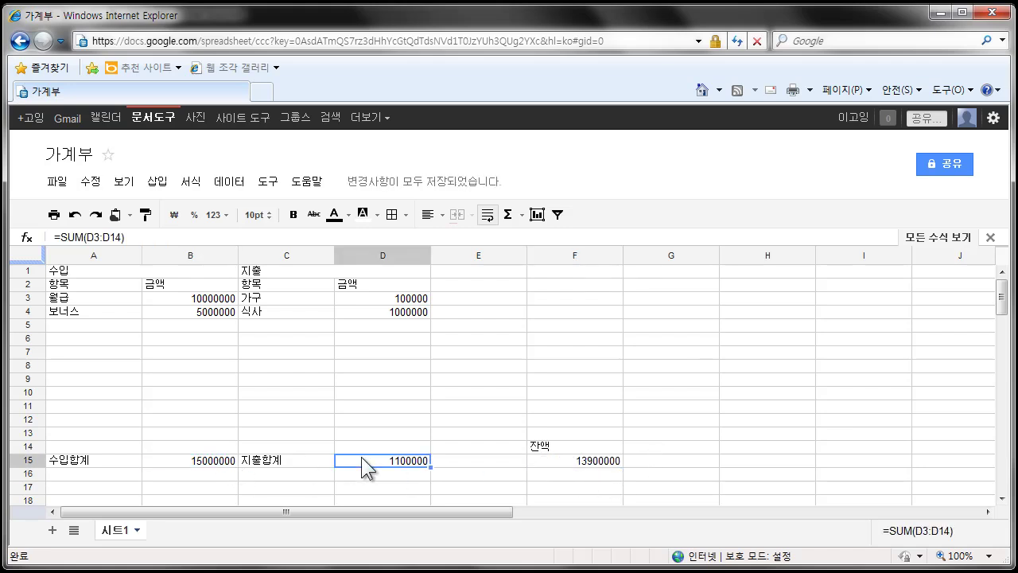
{"action": "left_click", "coordinate": [578, 462]}
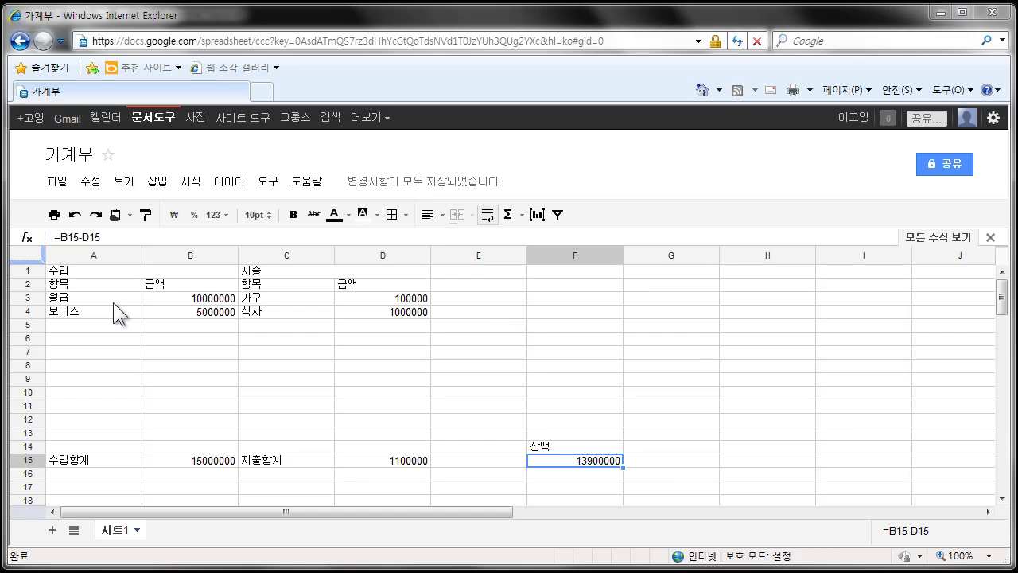
{"action": "left_click", "coordinate": [88, 273]}
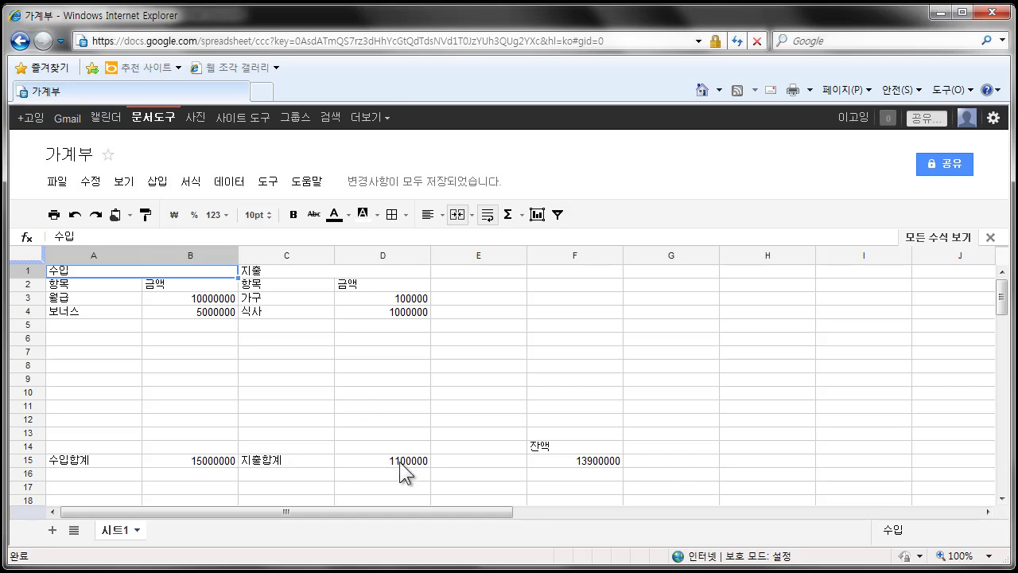
- Select the whole table A1:D15 and bring up the Borders options
{"action": "left_click", "coordinate": [406, 470], "text": "shift"}
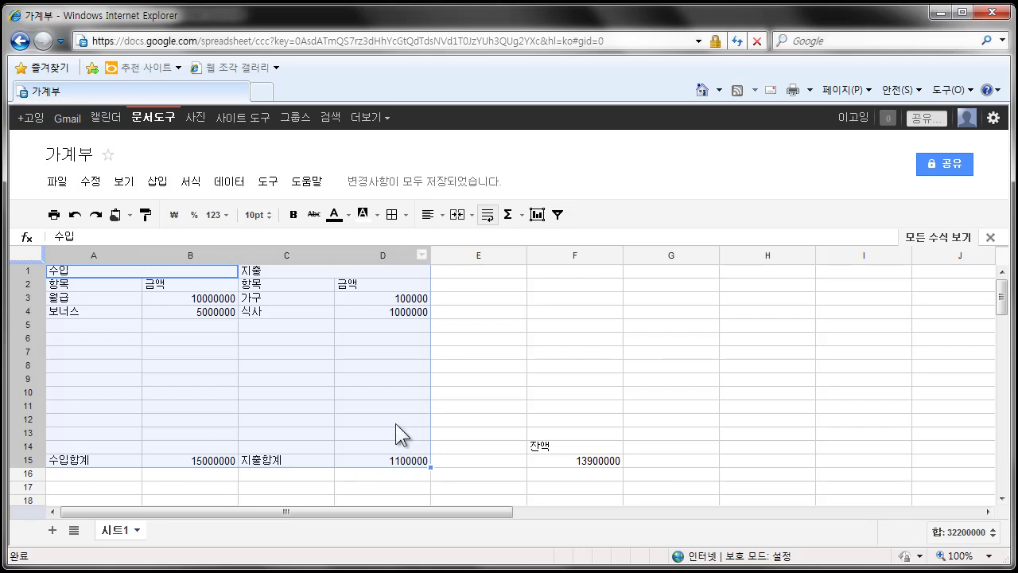
{"action": "left_click", "coordinate": [405, 212]}
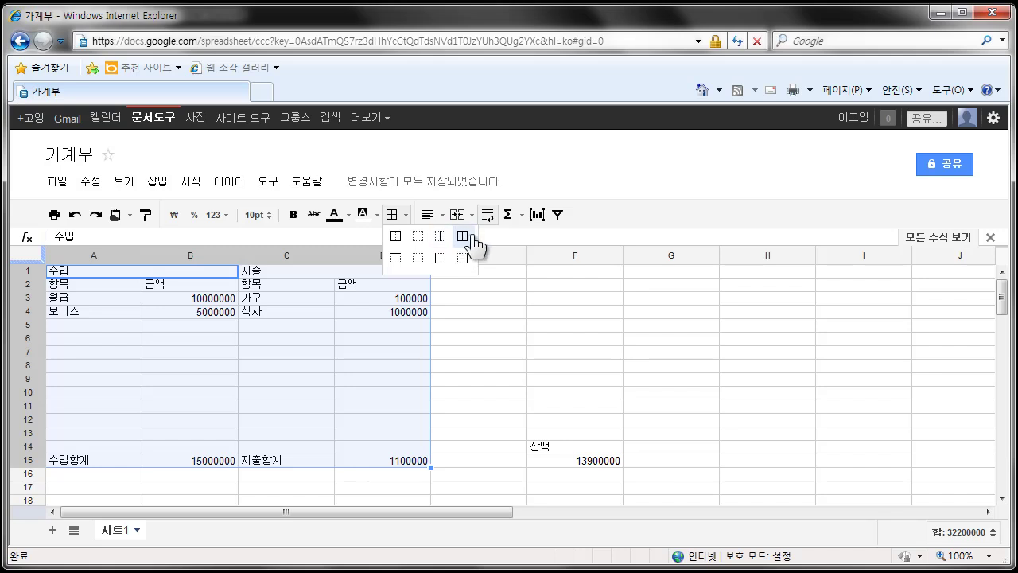
- Apply All borders to every cell of A1:D15
{"action": "left_click", "coordinate": [462, 238]}
{"action": "left_click", "coordinate": [397, 221]}
{"action": "left_click", "coordinate": [464, 237]}
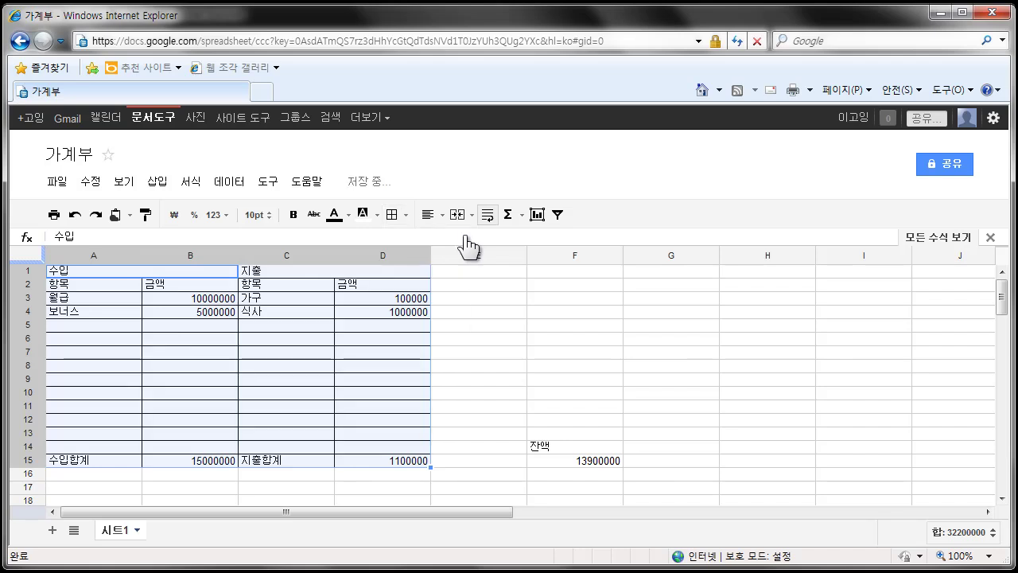
{"action": "left_click", "coordinate": [278, 379]}
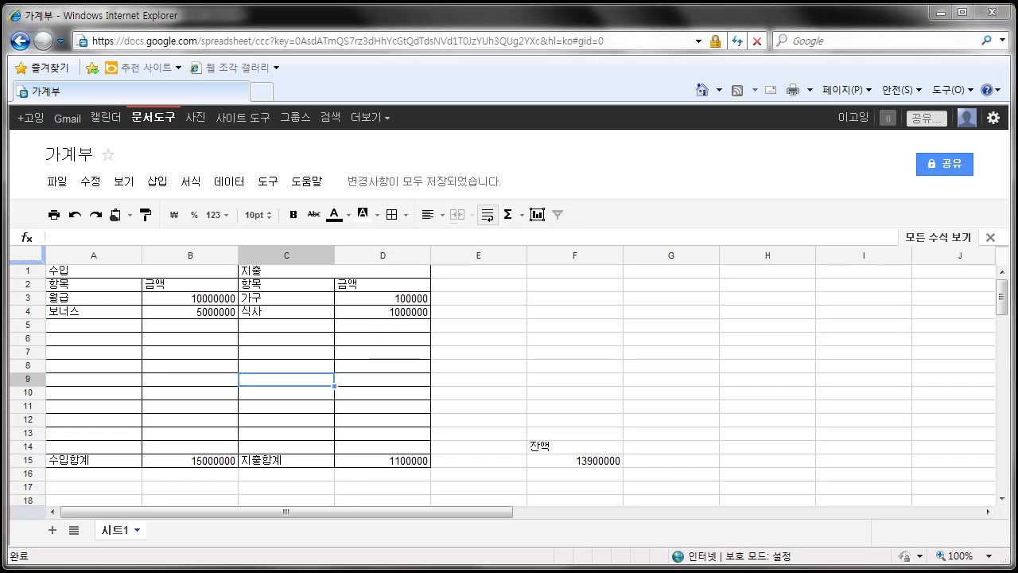
- Apply All borders to the 잔액 label and balance cells F14:F15
{"action": "left_click", "coordinate": [579, 444]}
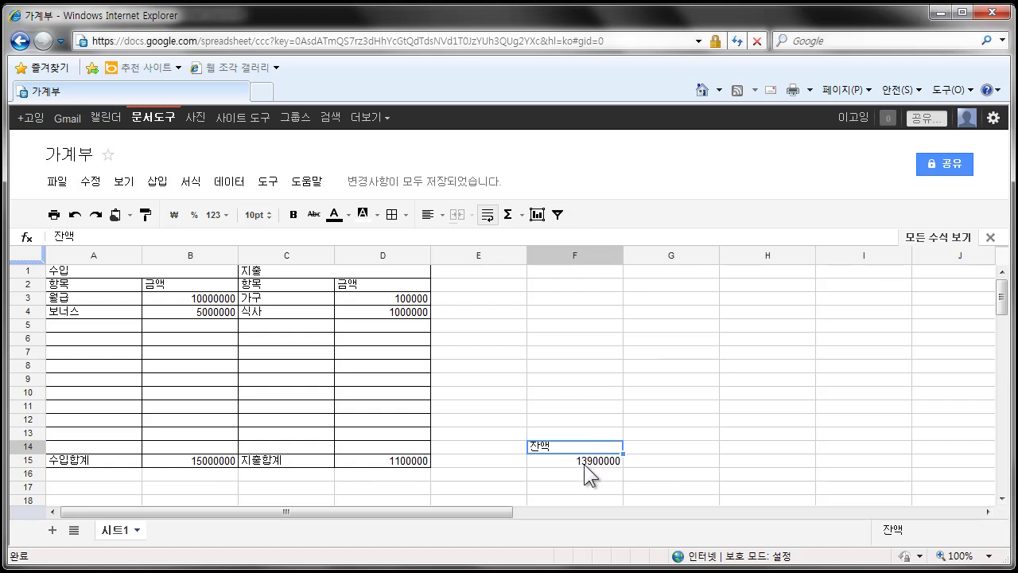
{"action": "left_click", "coordinate": [583, 464], "text": "shift"}
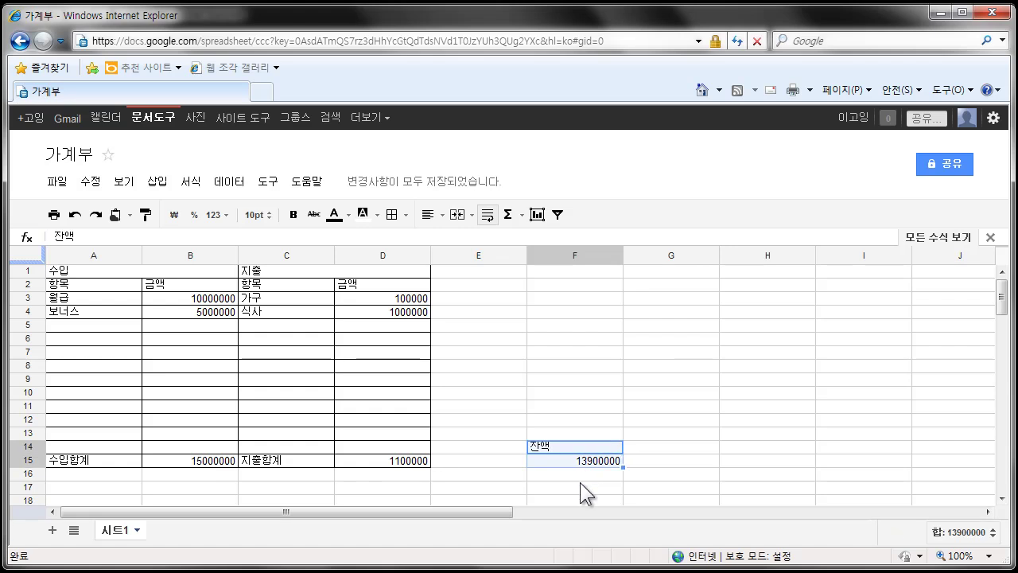
{"action": "left_click", "coordinate": [403, 215]}
{"action": "left_click", "coordinate": [462, 237]}
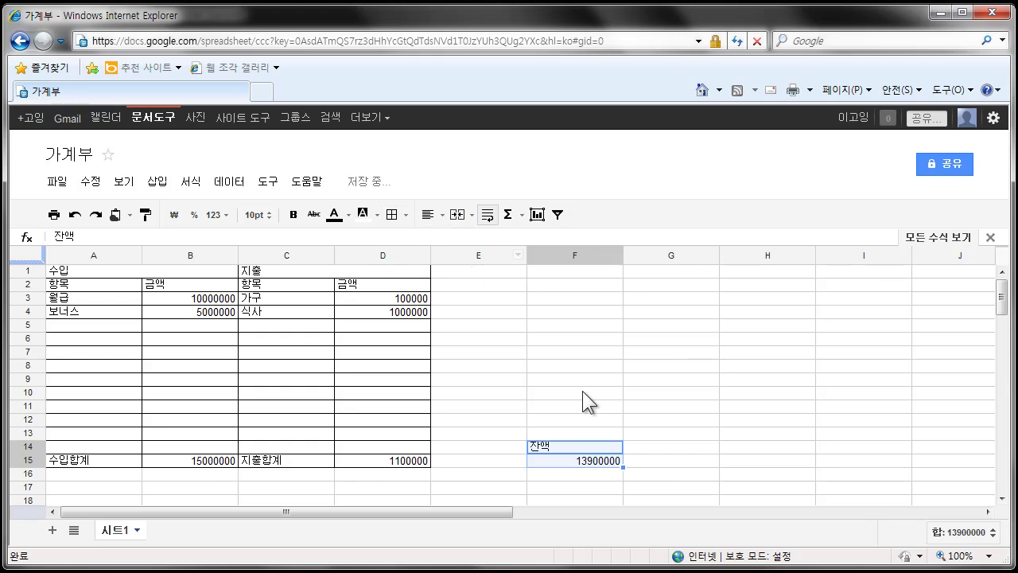
{"action": "left_click", "coordinate": [582, 391]}
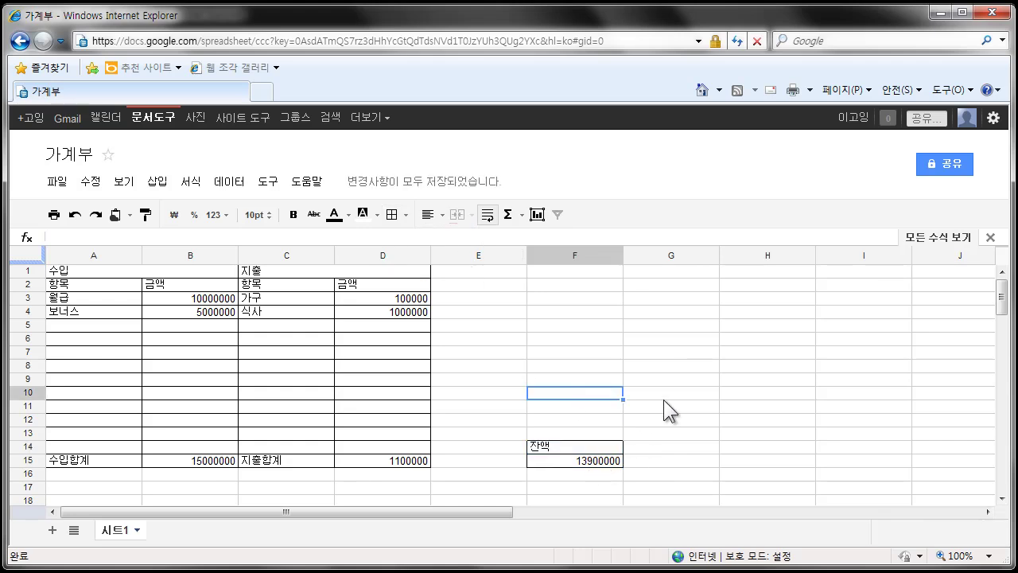
{"action": "left_click", "coordinate": [664, 400]}
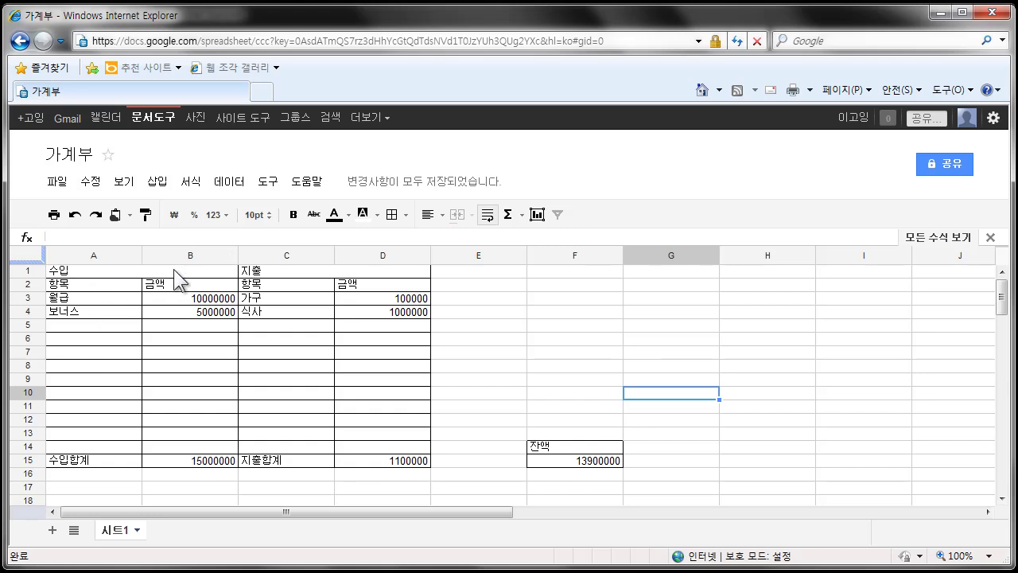
- Center the 수입 heading across merged cells A1:B1
{"action": "left_click", "coordinate": [82, 270]}
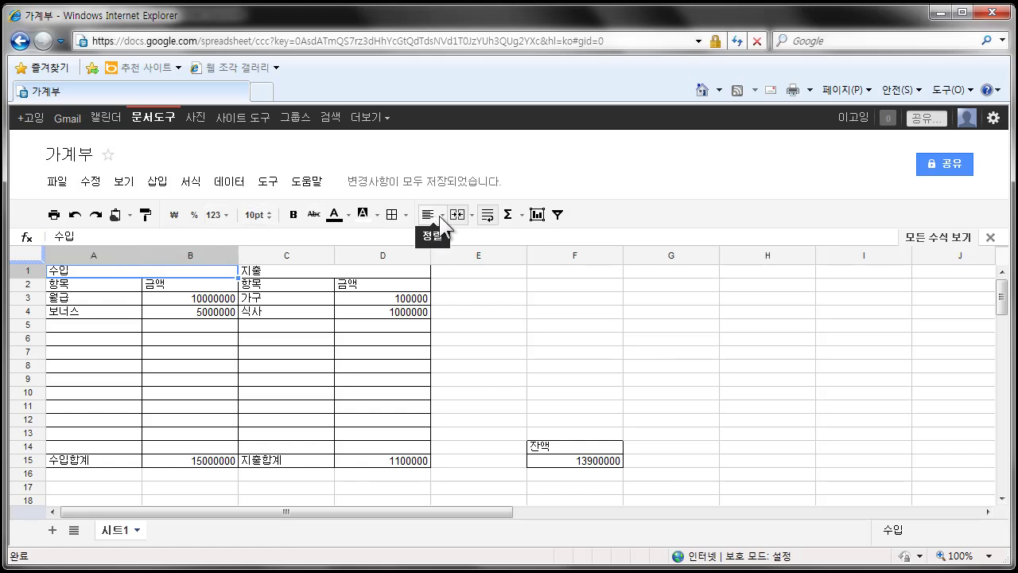
{"action": "left_click", "coordinate": [441, 216]}
{"action": "left_click", "coordinate": [443, 218]}
{"action": "left_click", "coordinate": [429, 217]}
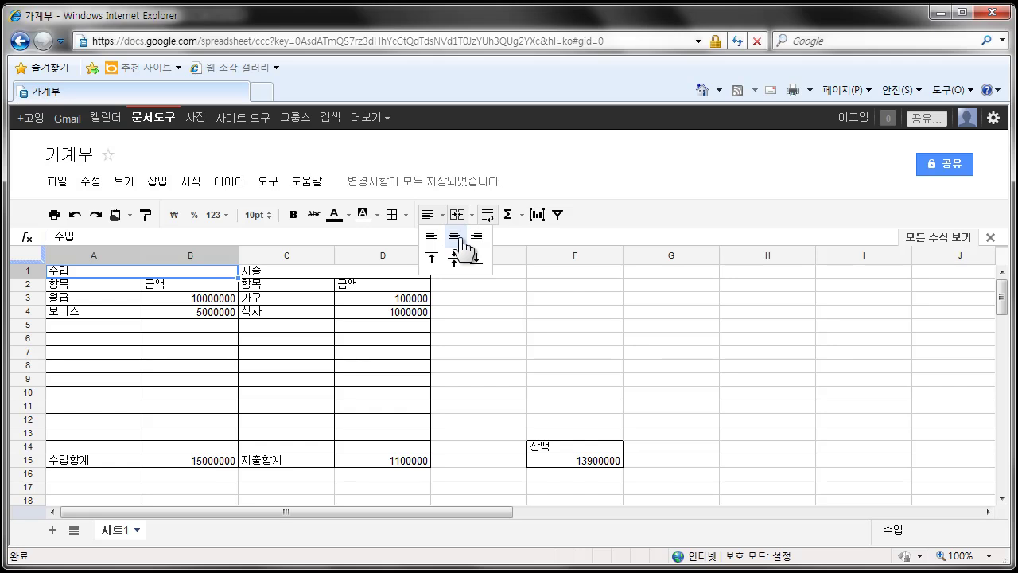
{"action": "left_click", "coordinate": [462, 243]}
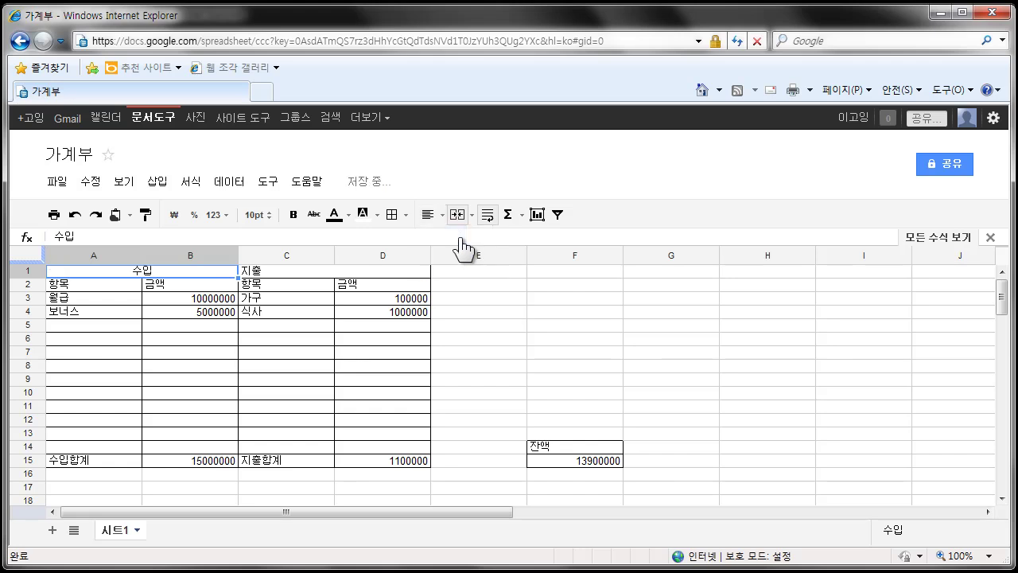
- Temporarily append '은 얼마?' to the 수입 heading, then restore it to 수입
{"action": "double_click", "coordinate": [175, 272]}
{"action": "type", "text": "은 얼마?"}
{"action": "key", "text": "Return"}
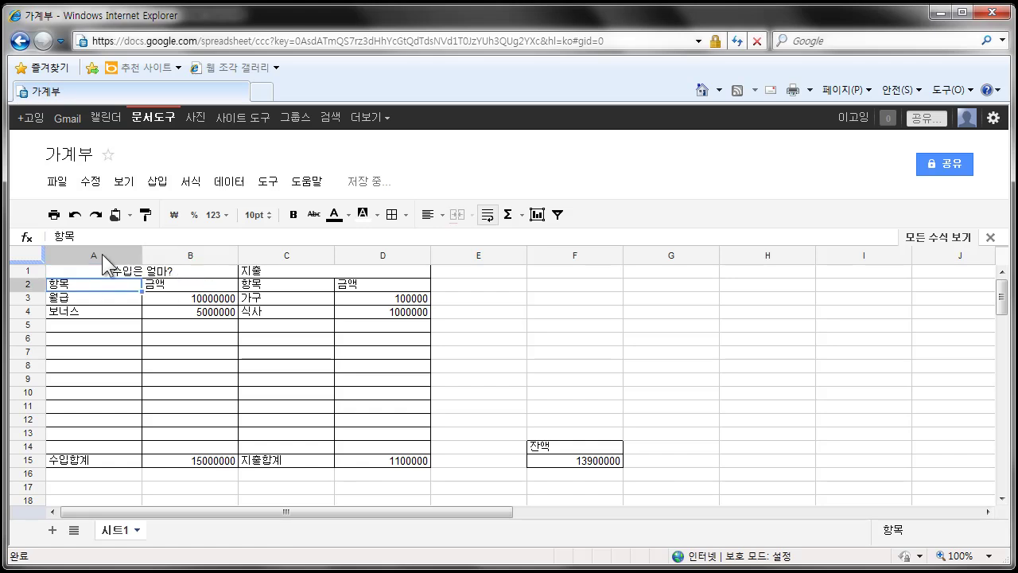
{"action": "left_click", "coordinate": [173, 275]}
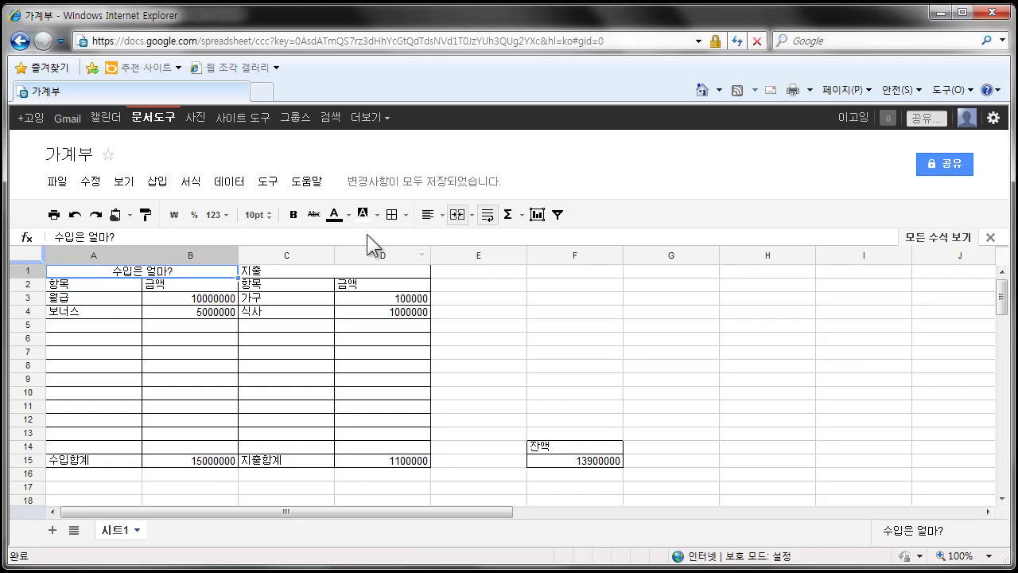
{"action": "double_click", "coordinate": [198, 273]}
{"action": "key", "text": "BackSpace"}
{"action": "key", "text": "BackSpace"}
{"action": "key", "text": "BackSpace"}
{"action": "key", "text": "BackSpace"}
{"action": "key", "text": "BackSpace"}
{"action": "key", "text": "Return"}
- Center the 지출 heading across merged cells C1:D1
{"action": "left_click", "coordinate": [360, 270]}
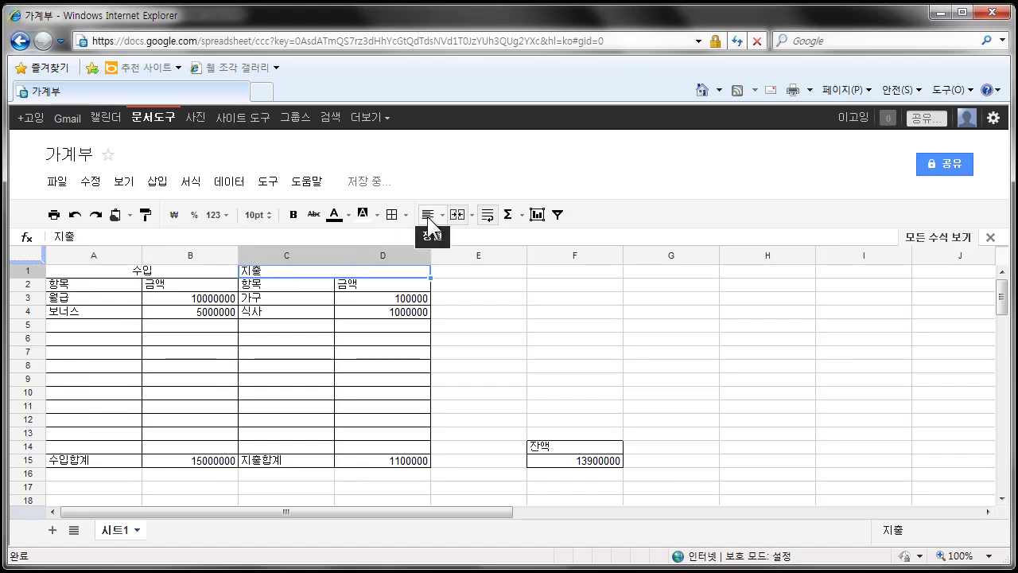
{"action": "left_click", "coordinate": [429, 216]}
{"action": "left_click", "coordinate": [454, 237]}
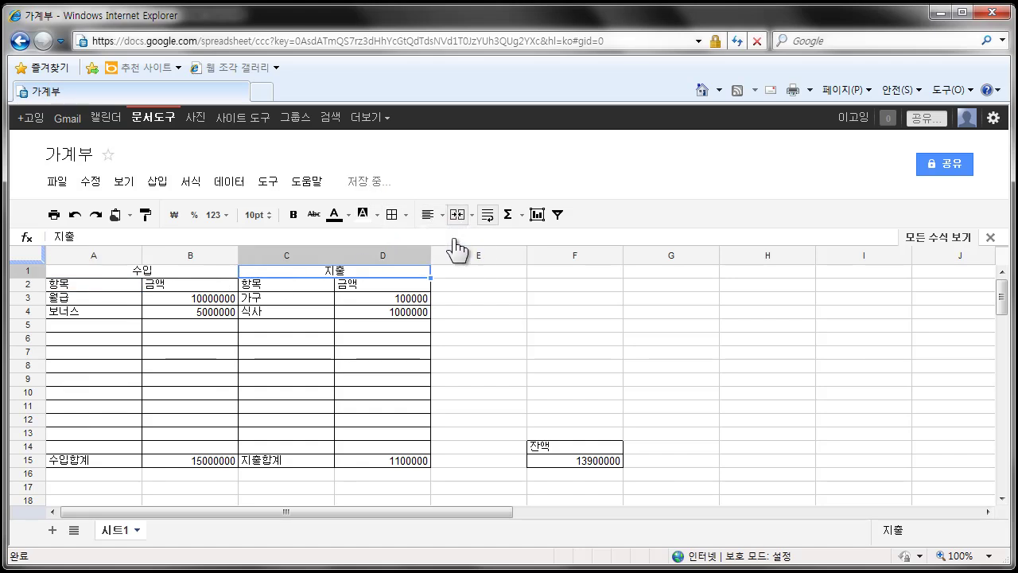
{"action": "left_click", "coordinate": [445, 298]}
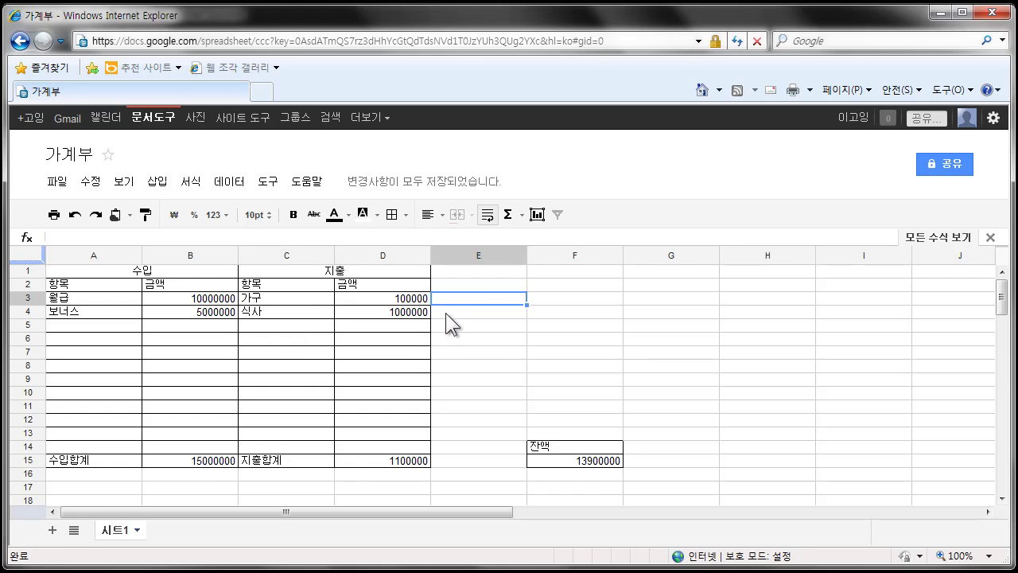
- Center the 잔액 label in F14
{"action": "left_click", "coordinate": [557, 447]}
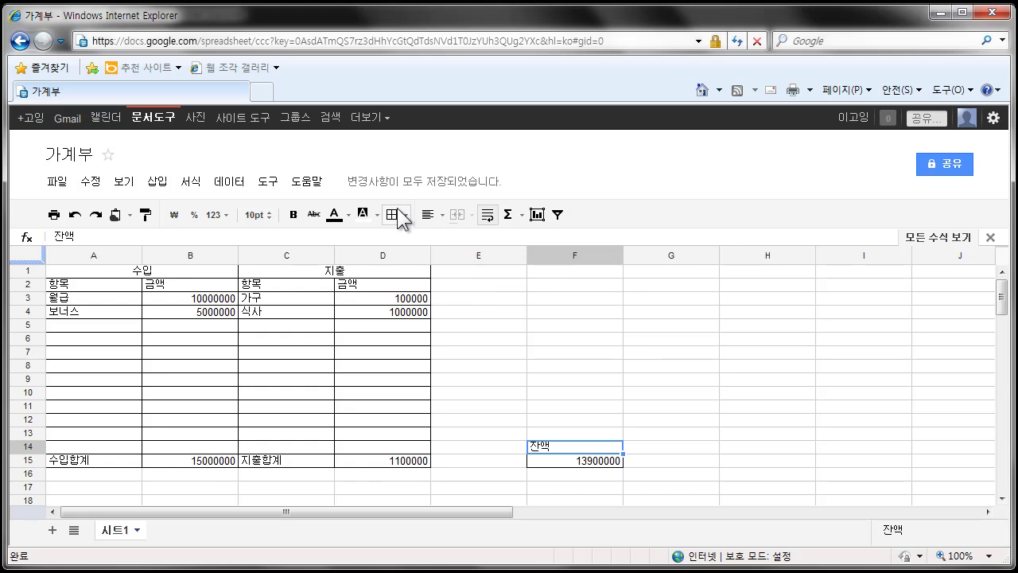
{"action": "left_click", "coordinate": [442, 215]}
{"action": "left_click", "coordinate": [455, 229]}
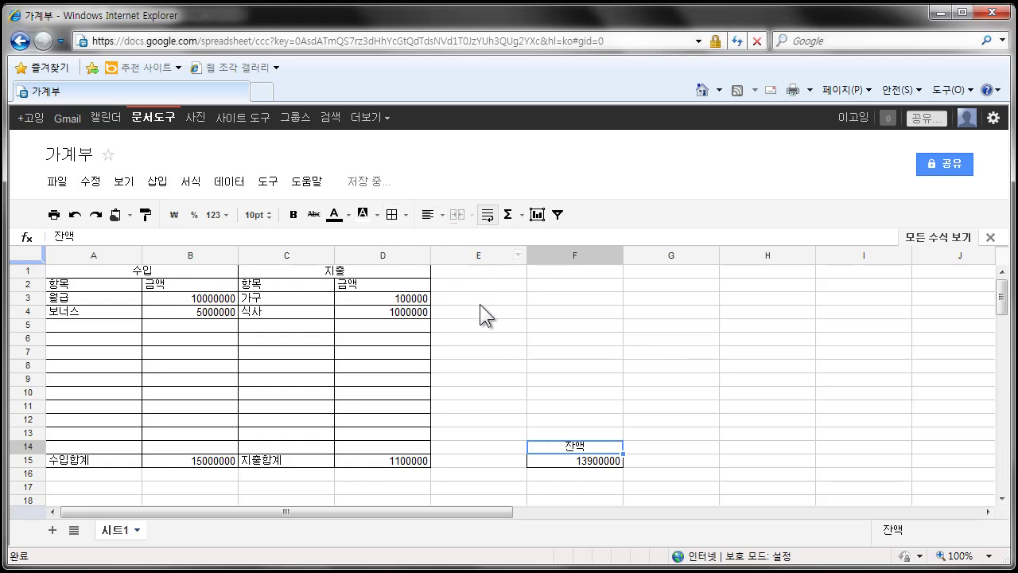
{"action": "left_click", "coordinate": [494, 352]}
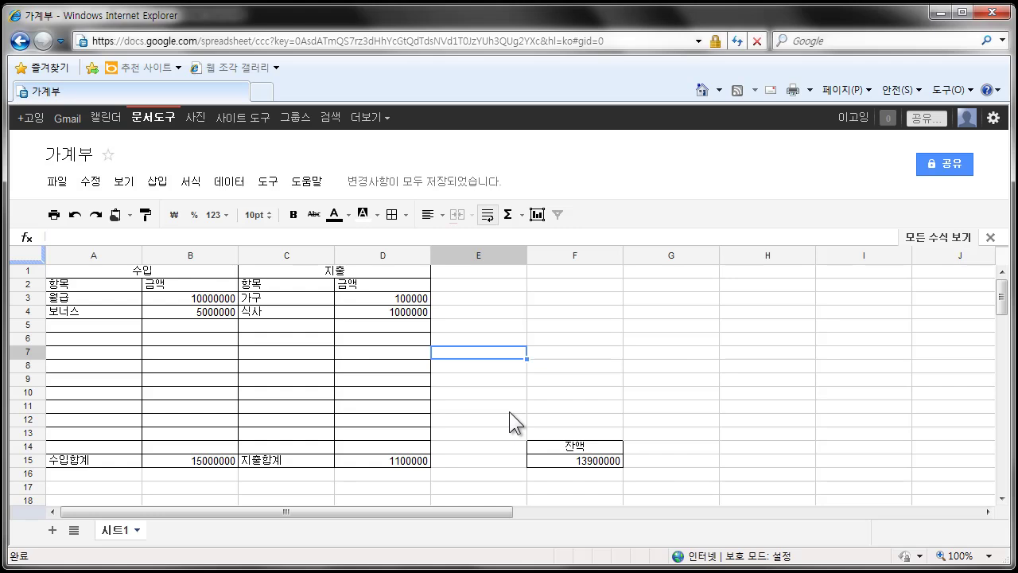
- Reselect the 잔액, 수입 and 지출 cells to check their centering
{"action": "left_click", "coordinate": [547, 446]}
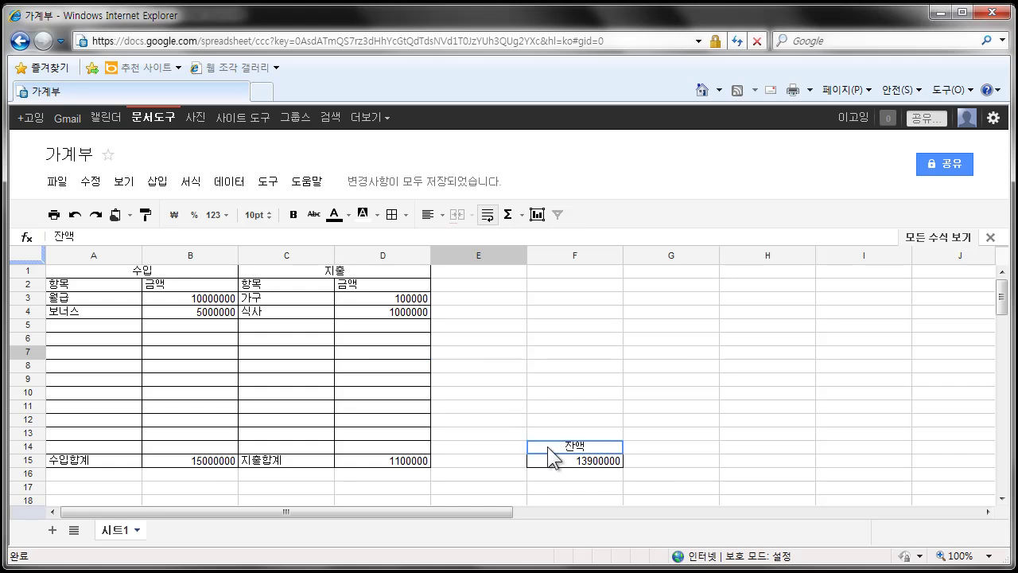
{"action": "left_click", "coordinate": [121, 274]}
{"action": "left_click", "coordinate": [332, 275]}
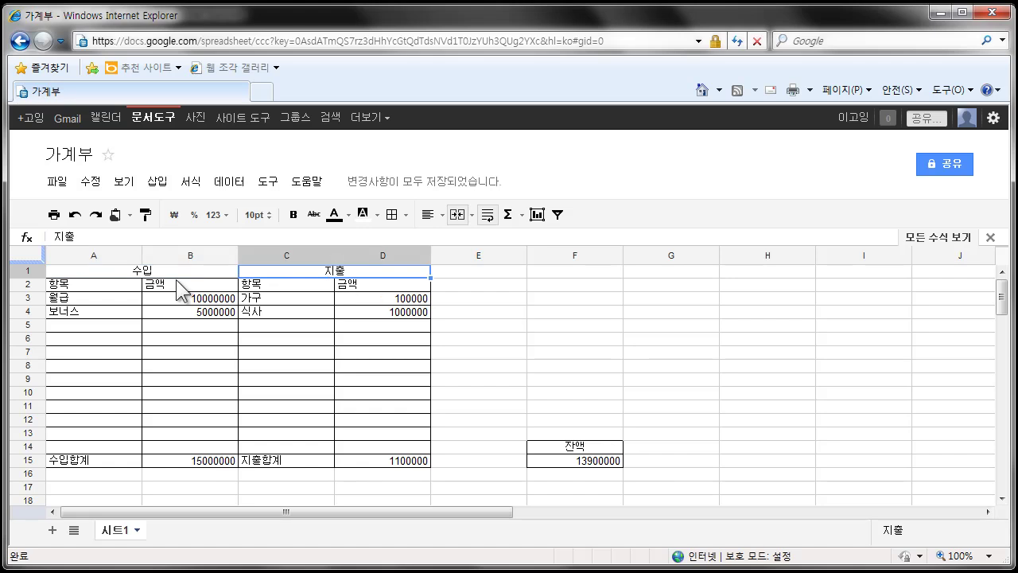
{"action": "left_click", "coordinate": [150, 272]}
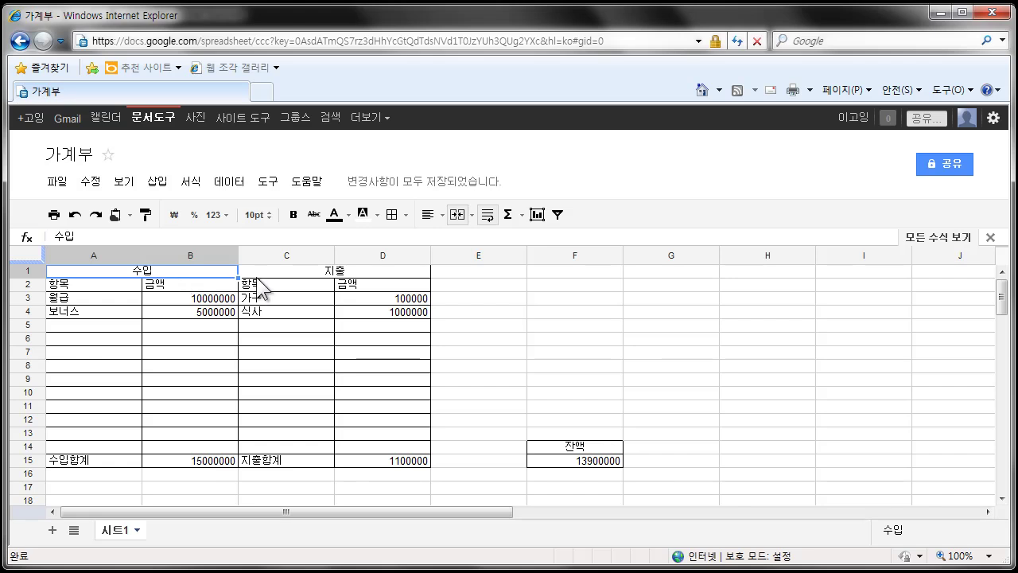
- Fill header row A1:D1 with gray RGB(183,183,183)
{"action": "left_click", "coordinate": [280, 273], "text": "shift"}
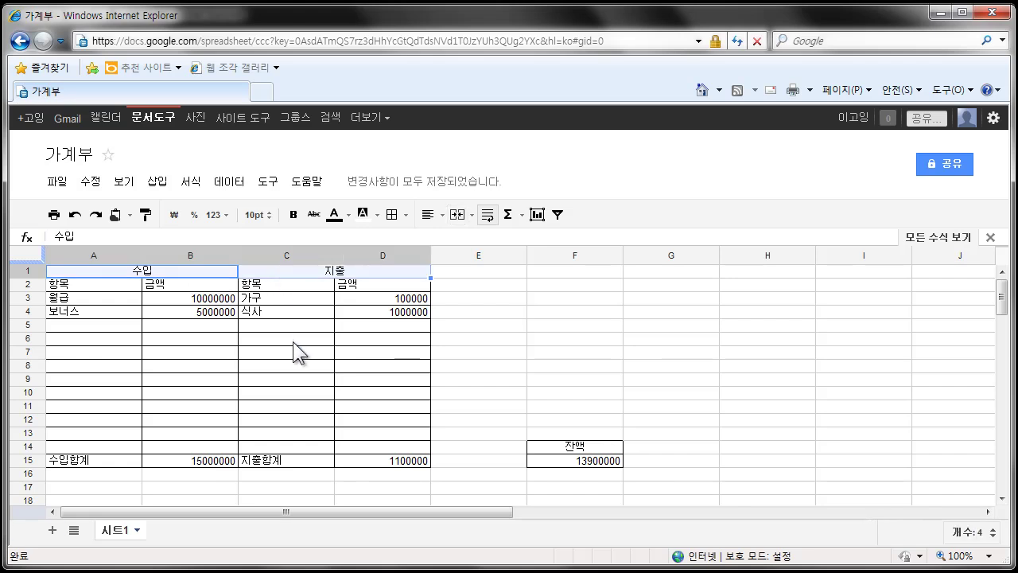
{"action": "left_click", "coordinate": [378, 215]}
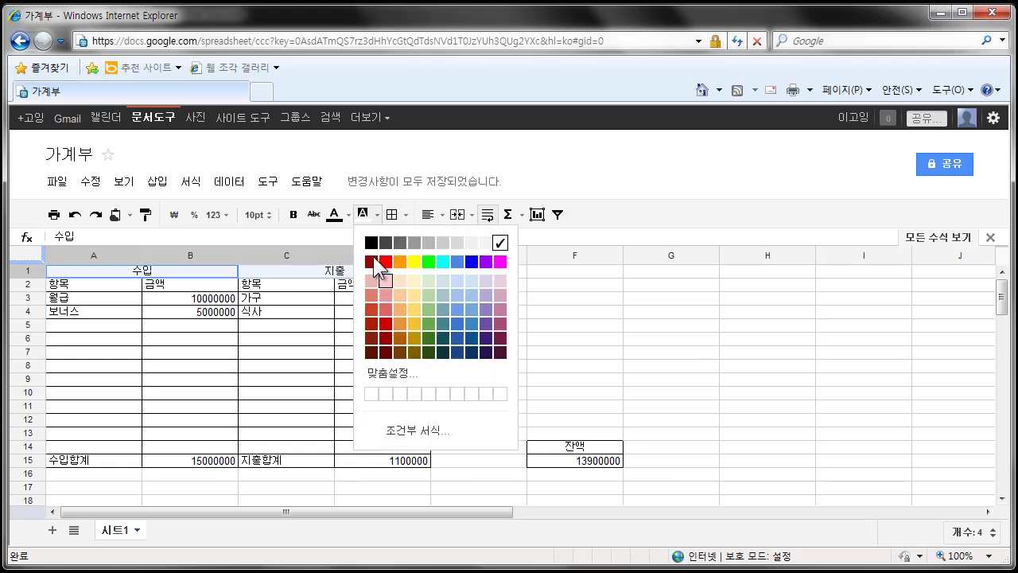
{"action": "left_click", "coordinate": [369, 215]}
{"action": "left_click", "coordinate": [375, 214]}
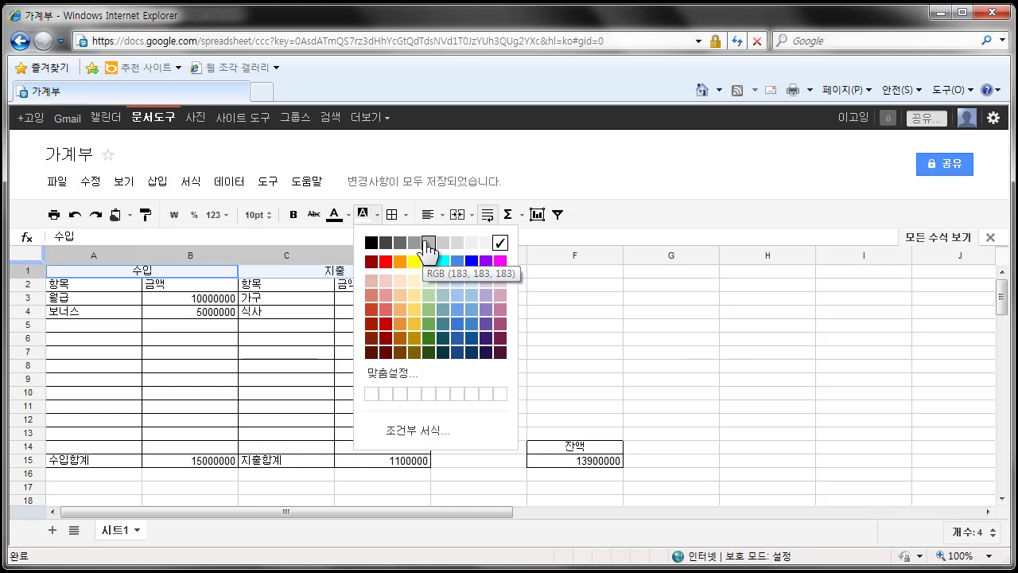
{"action": "left_click", "coordinate": [429, 242]}
{"action": "left_click", "coordinate": [415, 314]}
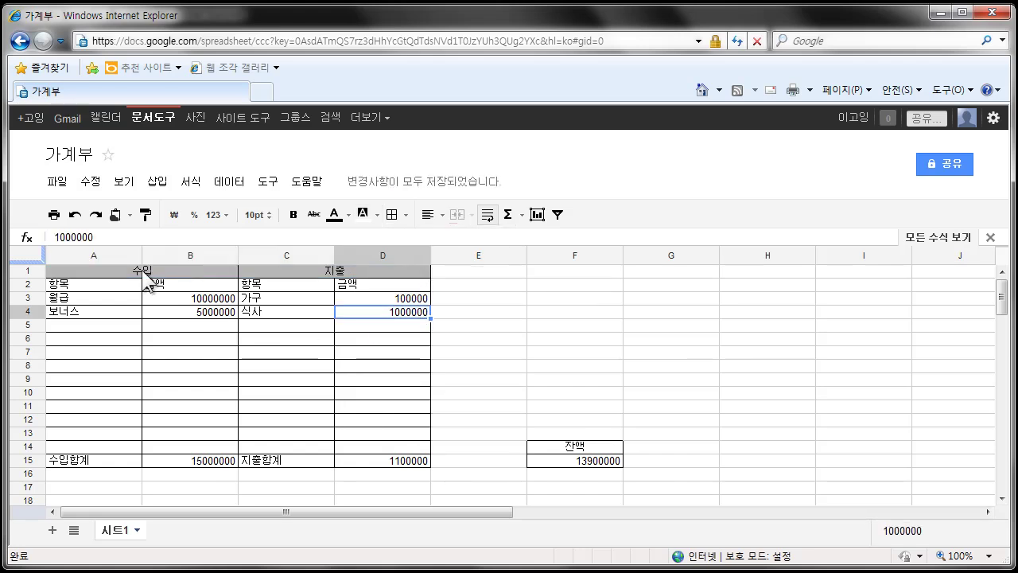
{"action": "left_click", "coordinate": [143, 271]}
{"action": "left_click", "coordinate": [311, 271]}
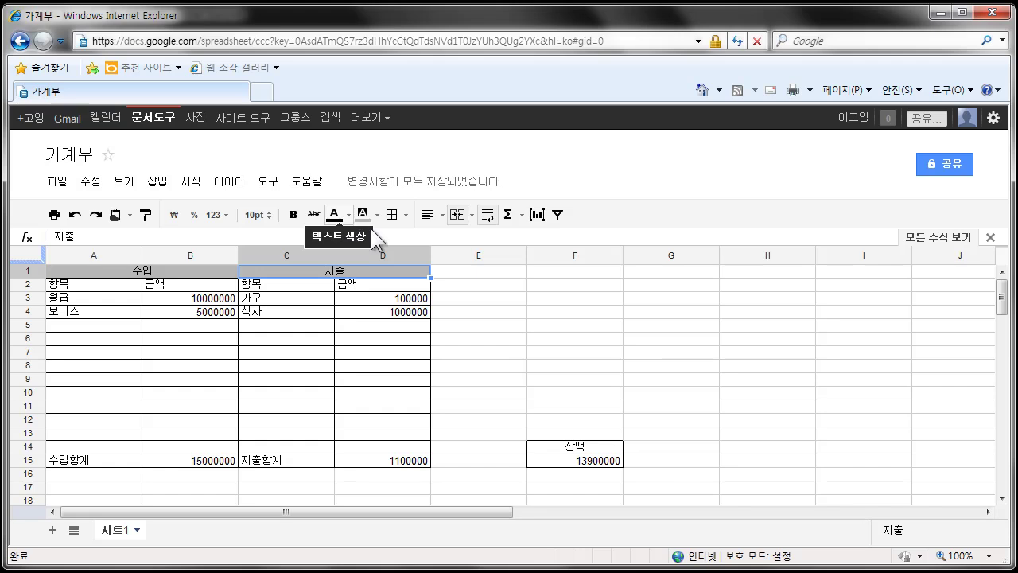
- Make the 13900000 balance in F15 bold with red text RGB(255,0,0)
{"action": "left_click", "coordinate": [556, 460]}
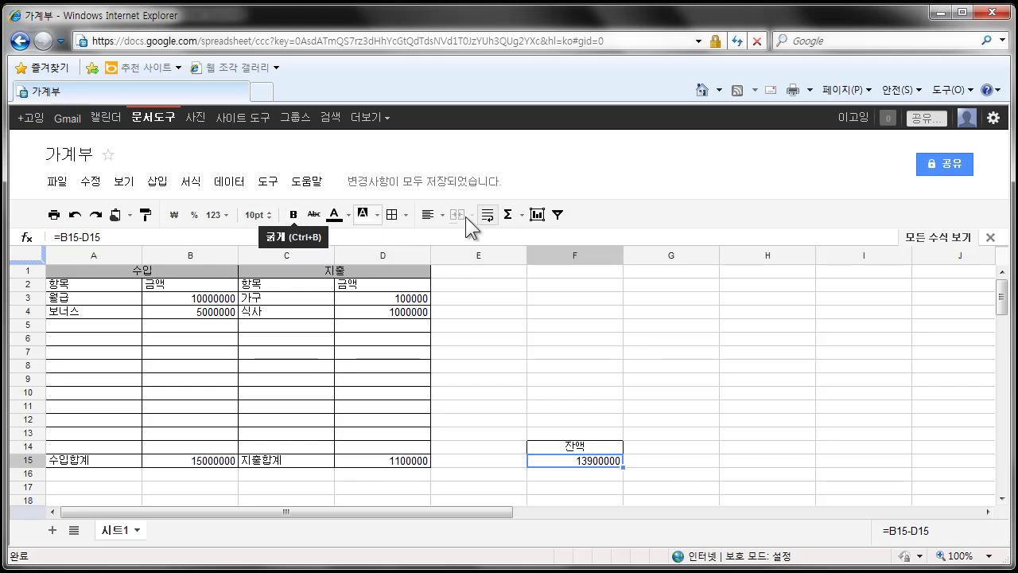
{"action": "left_click", "coordinate": [294, 214]}
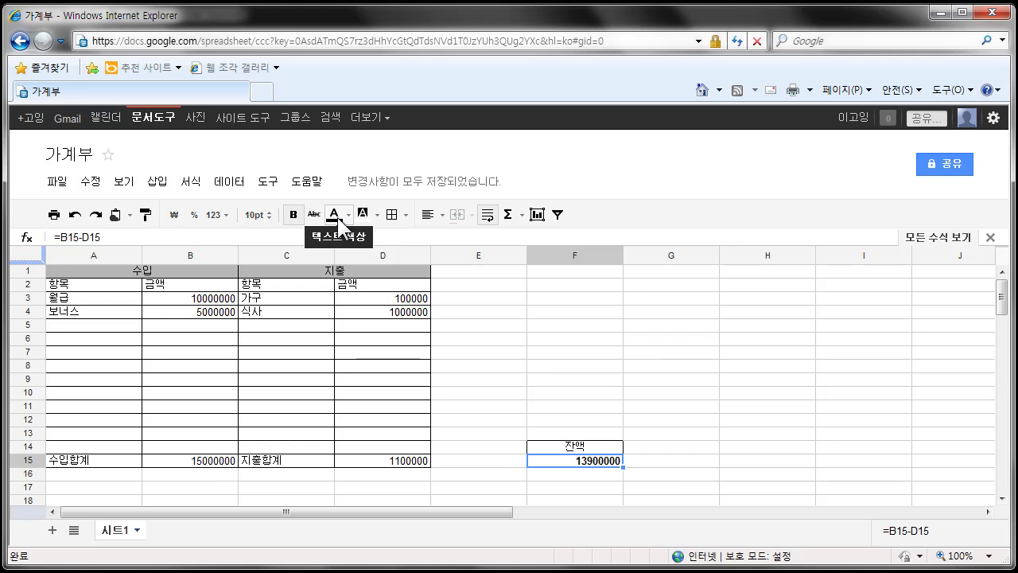
{"action": "left_click", "coordinate": [339, 225]}
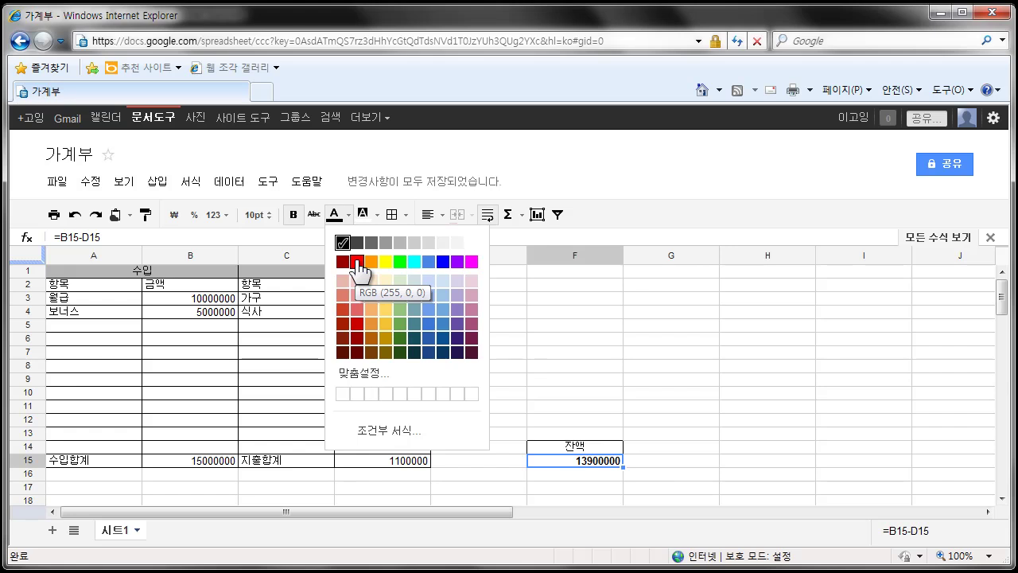
{"action": "left_click", "coordinate": [357, 263]}
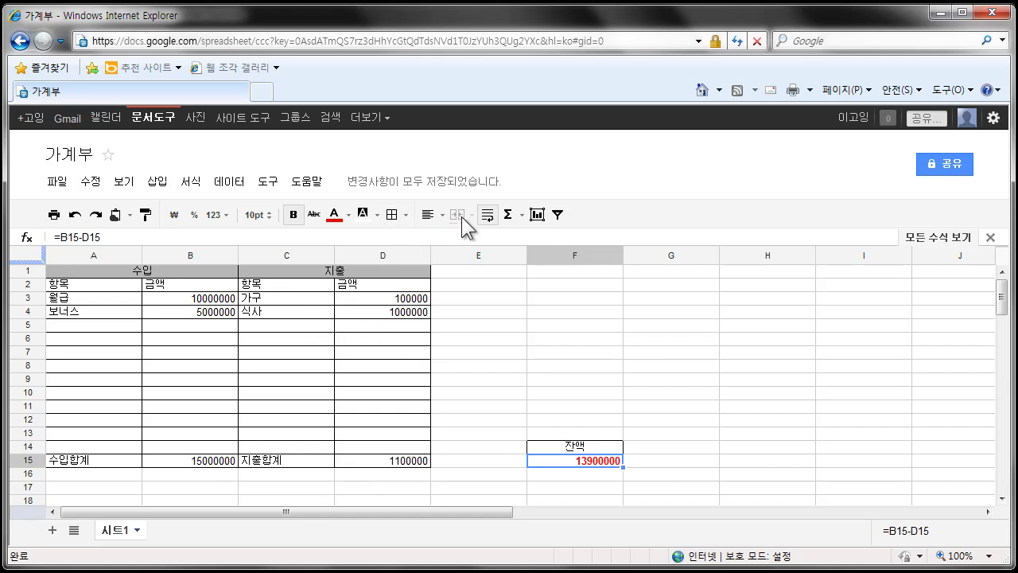
{"action": "left_click", "coordinate": [518, 214]}
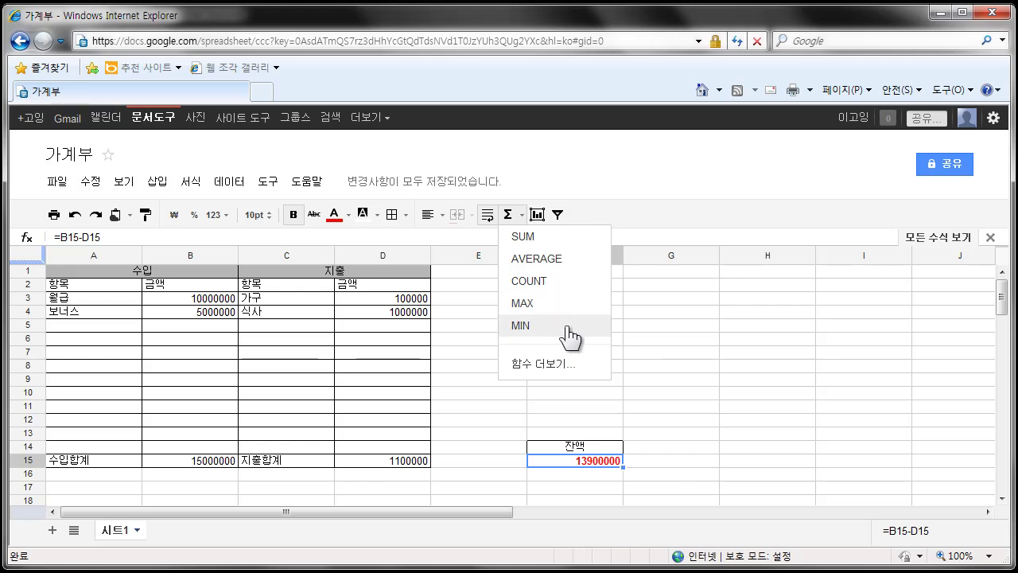
{"action": "left_click", "coordinate": [767, 460]}
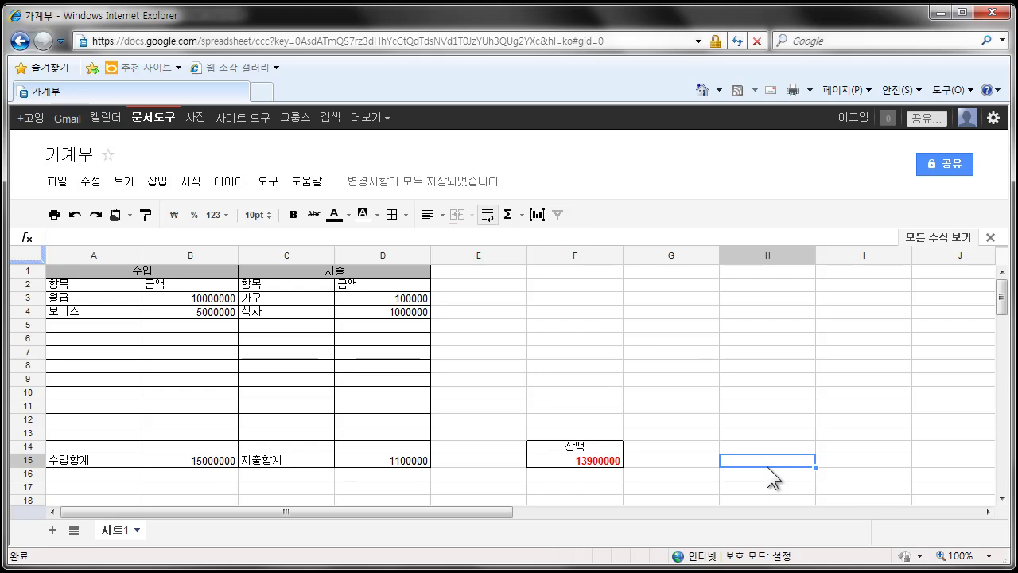